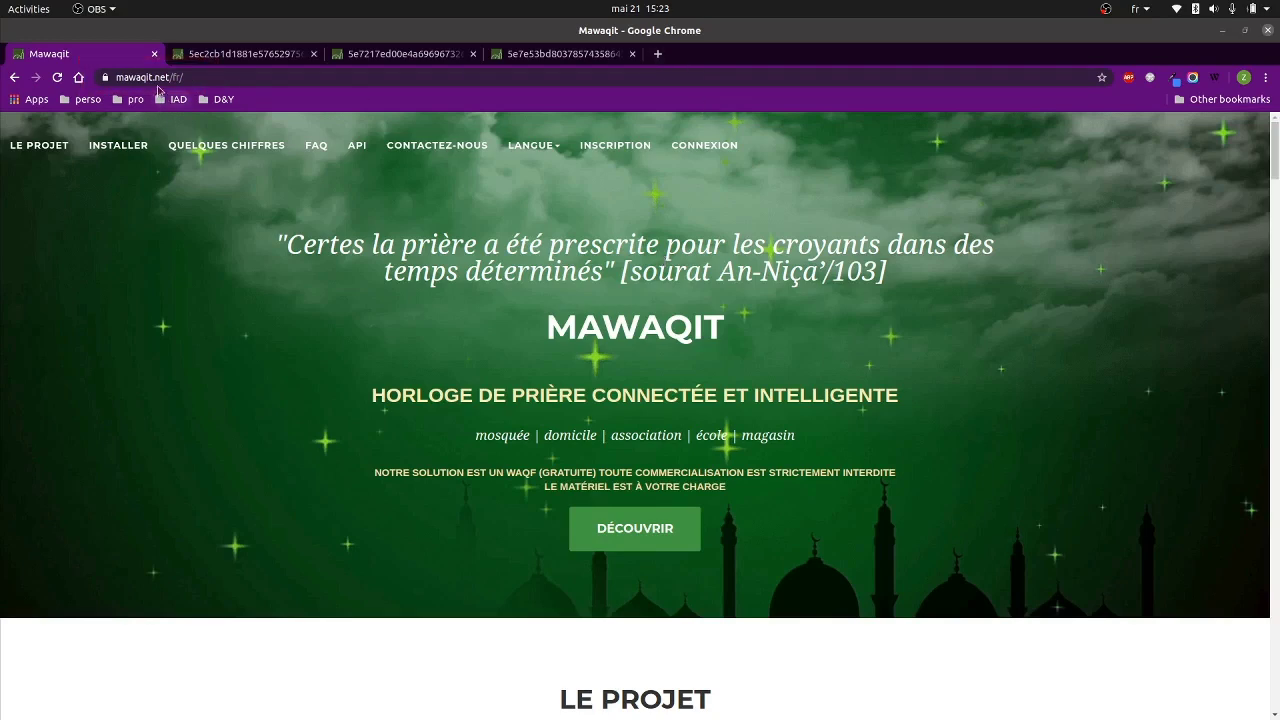
Focus the Mawaqit French homepage and go to the INSCRIPTION registration form.
left_click(195, 78)
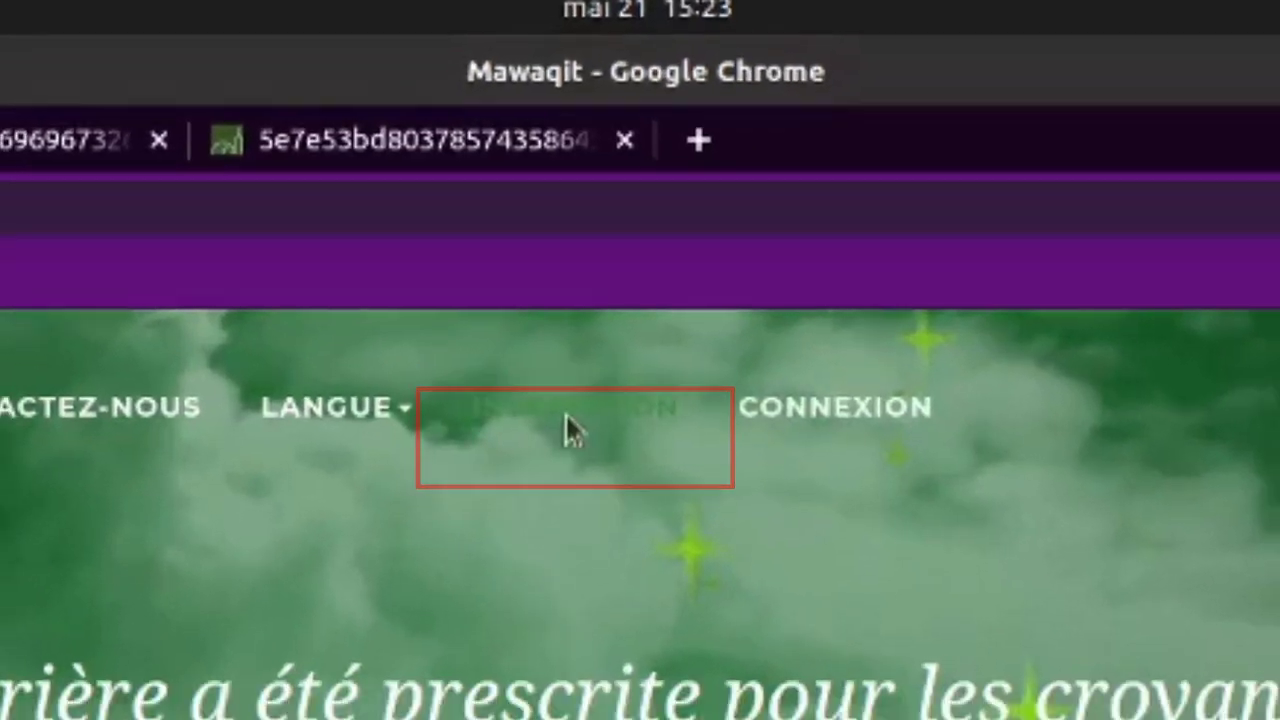
left_click(568, 458)
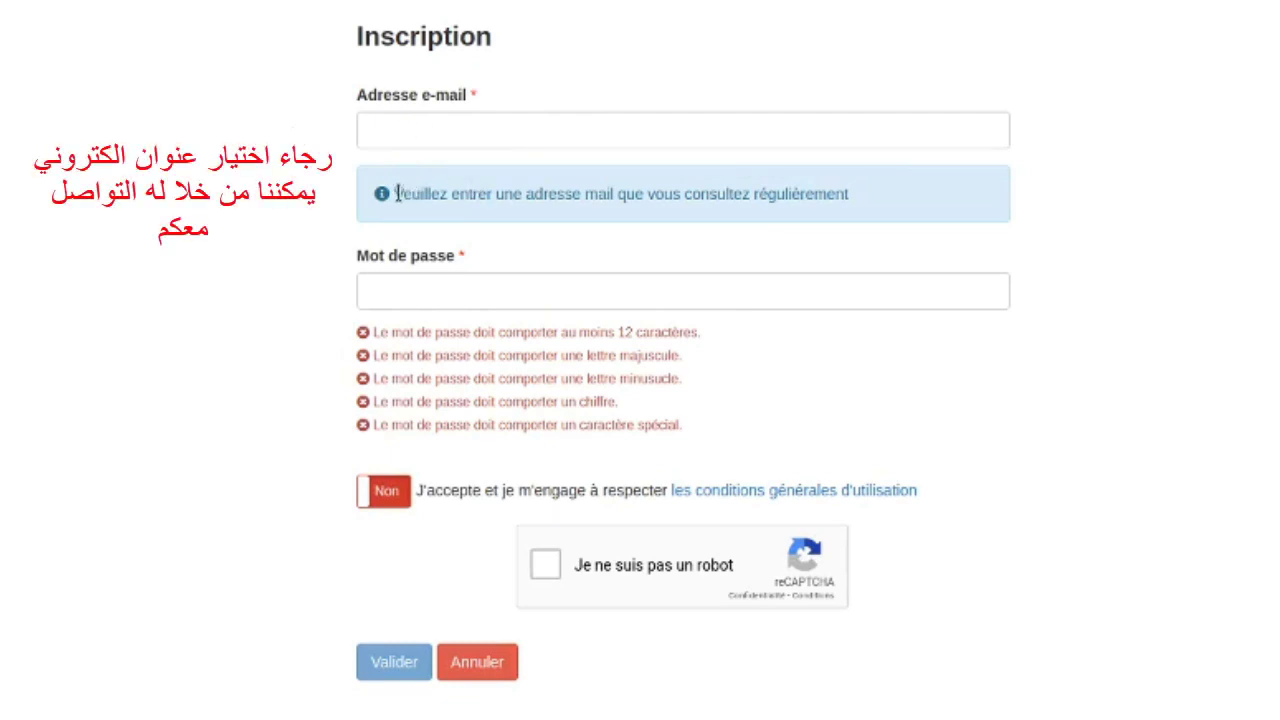
Log in through Connexion with the reCAPTCHA ticked, reaching the 'Mes mawaqits' list.
left_click_drag(393, 194, 850, 194)
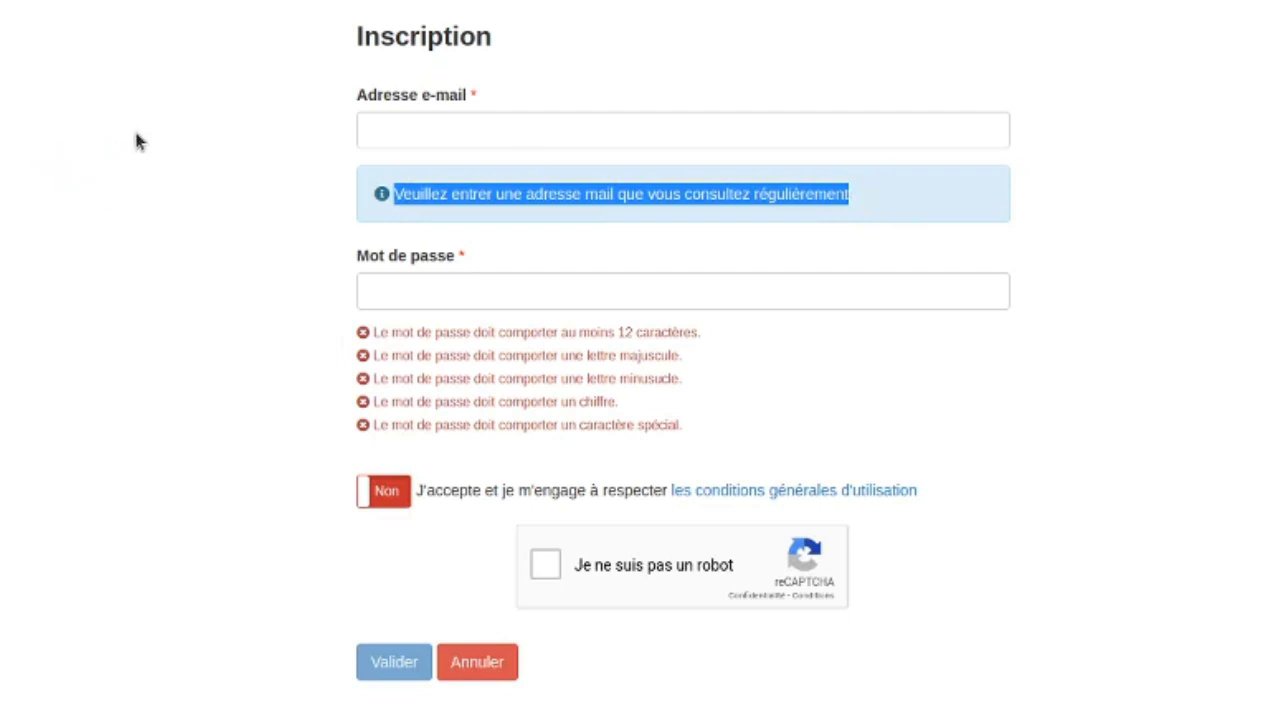
left_click(138, 142)
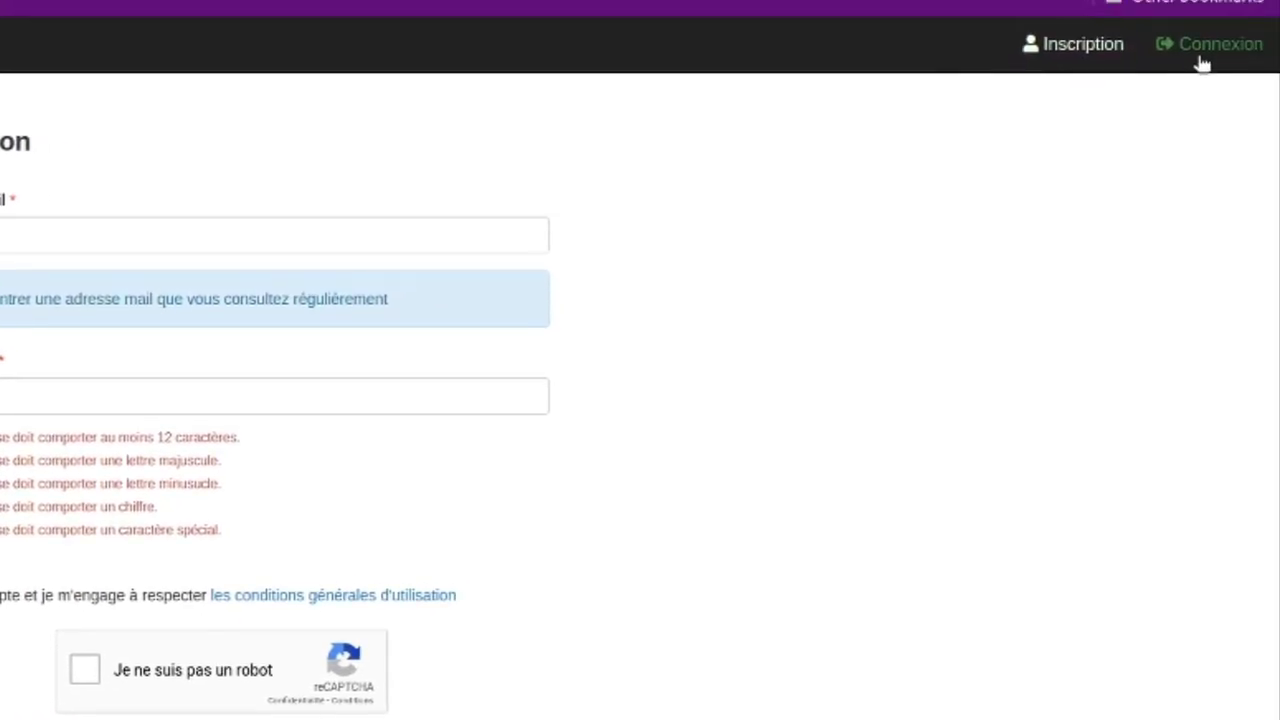
left_click(1215, 55)
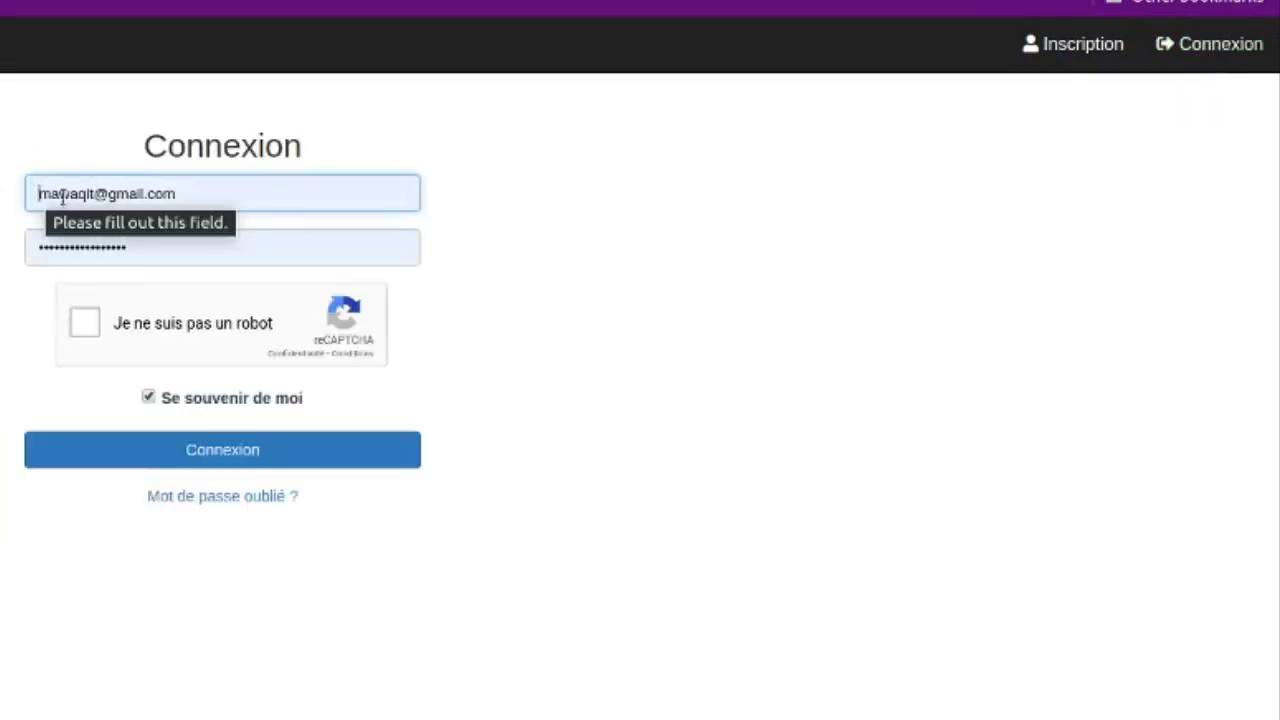
left_click(84, 326)
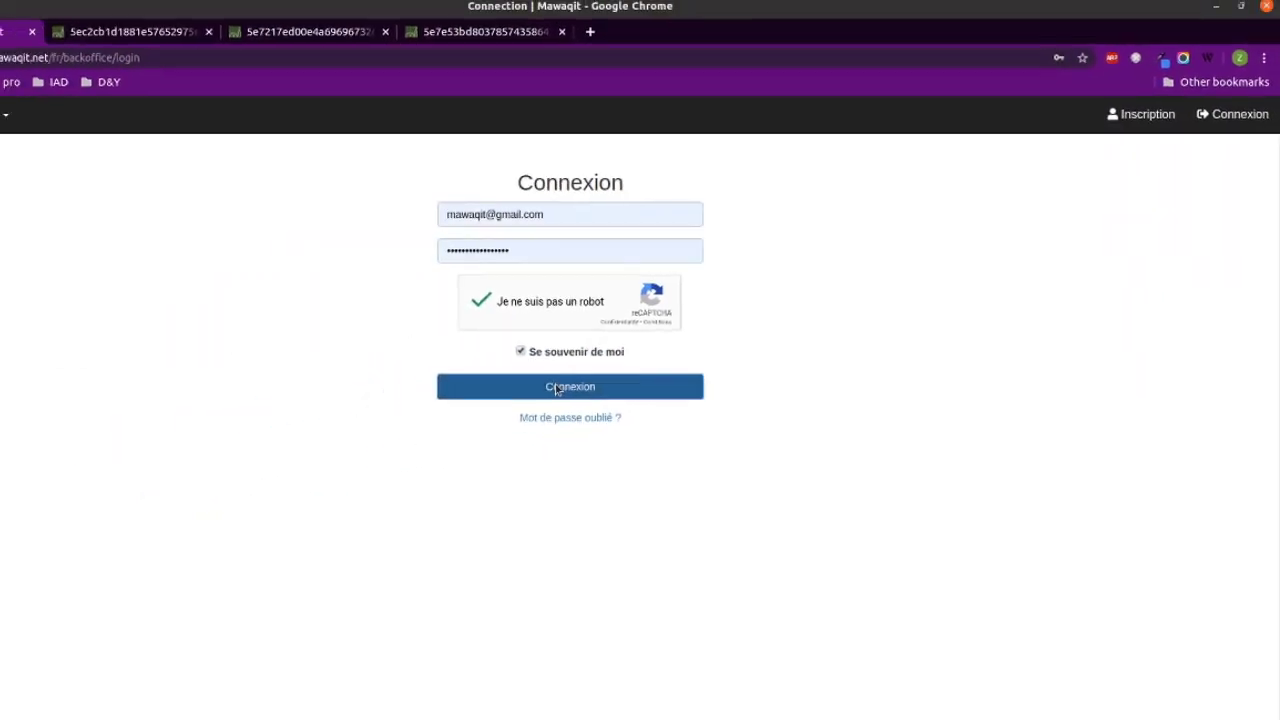
left_click(556, 388)
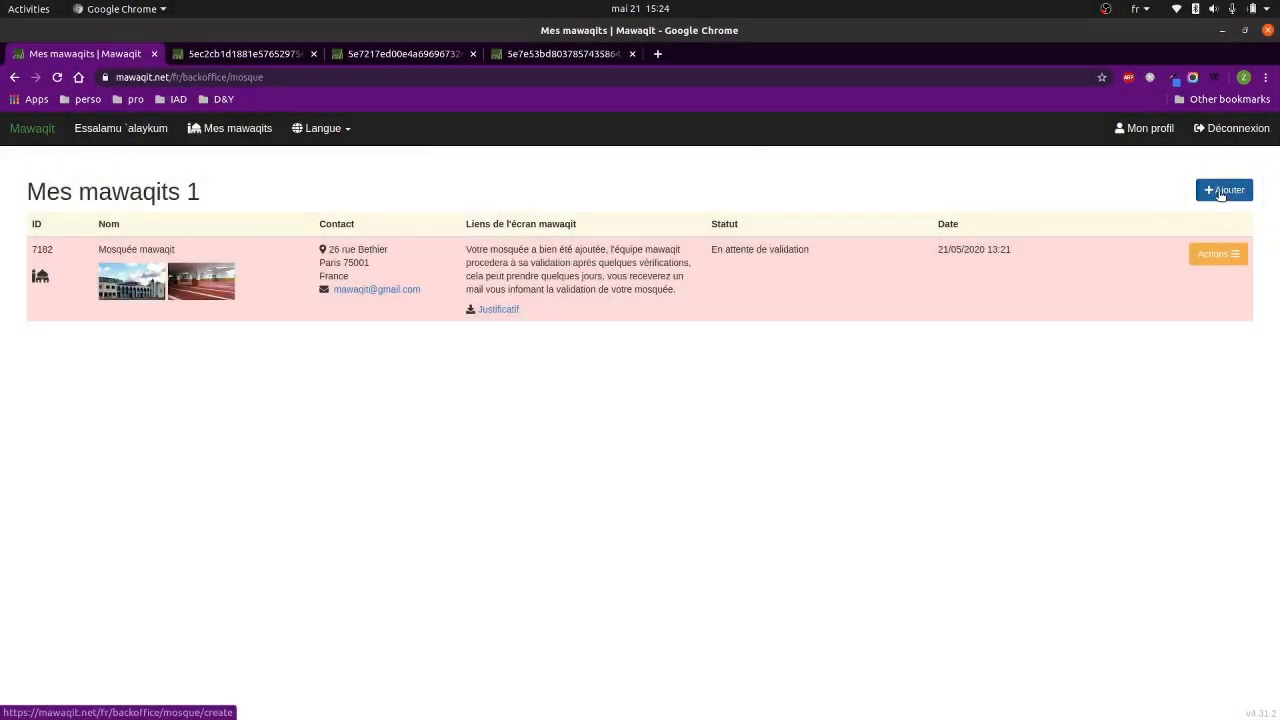
Start a new mawaqit and set its installation type to Mosquée instead of Salle de prière.
left_click(1220, 193)
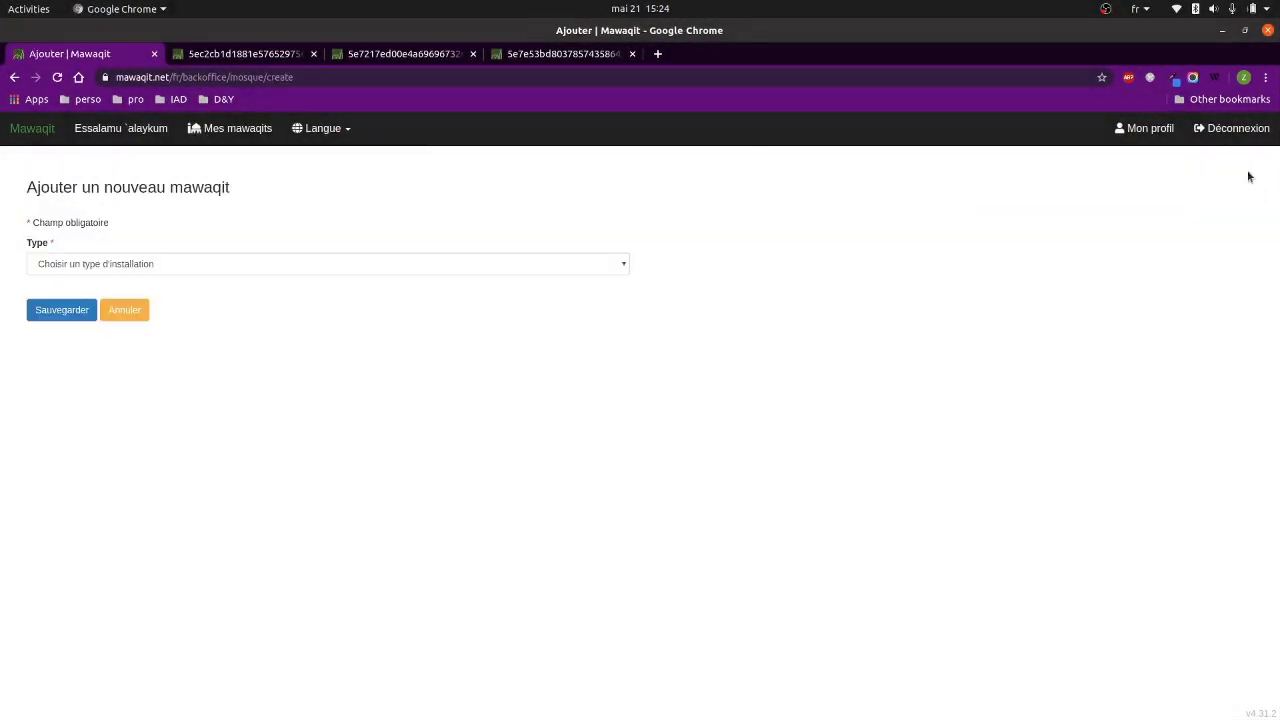
left_click(139, 265)
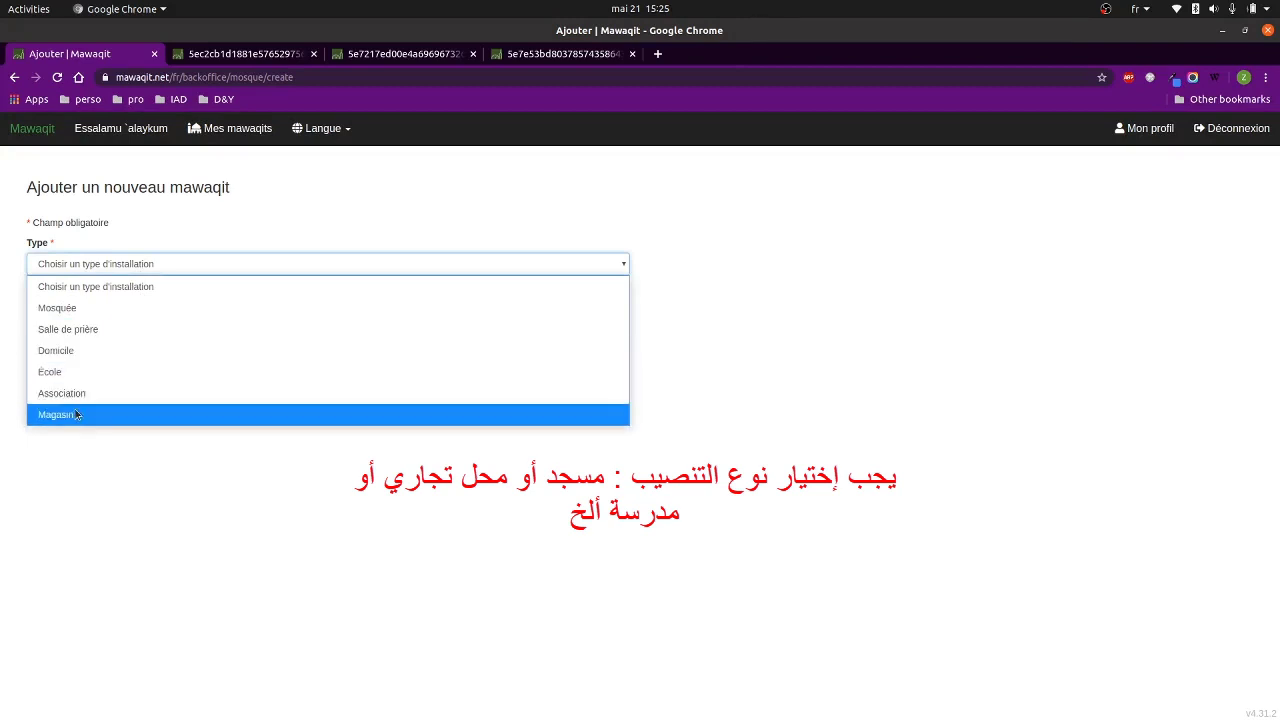
left_click(82, 335)
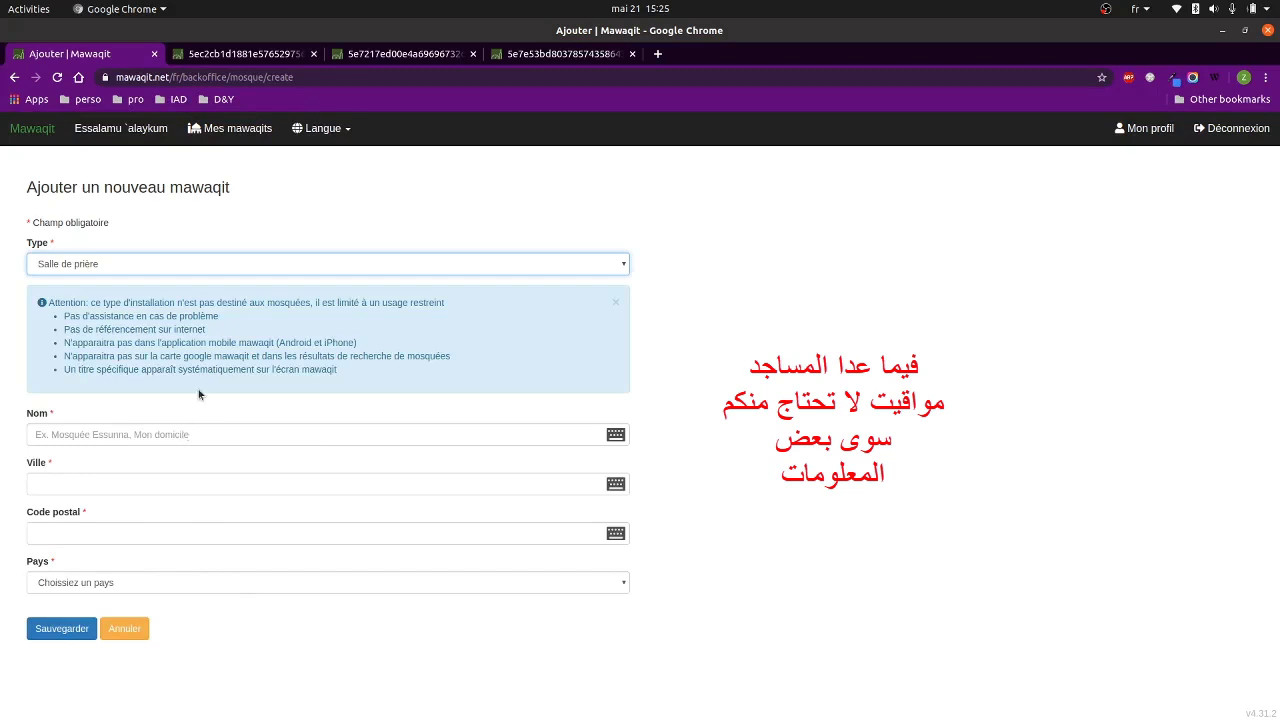
left_click(121, 263)
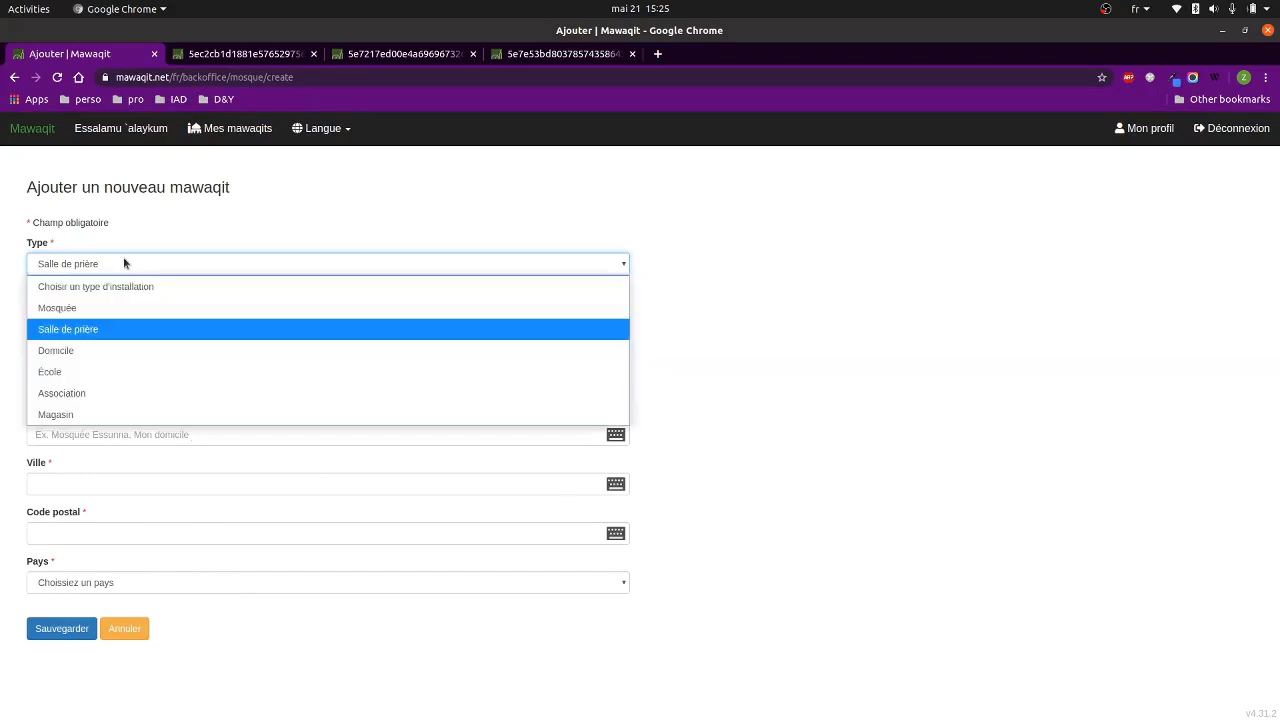
left_click(90, 307)
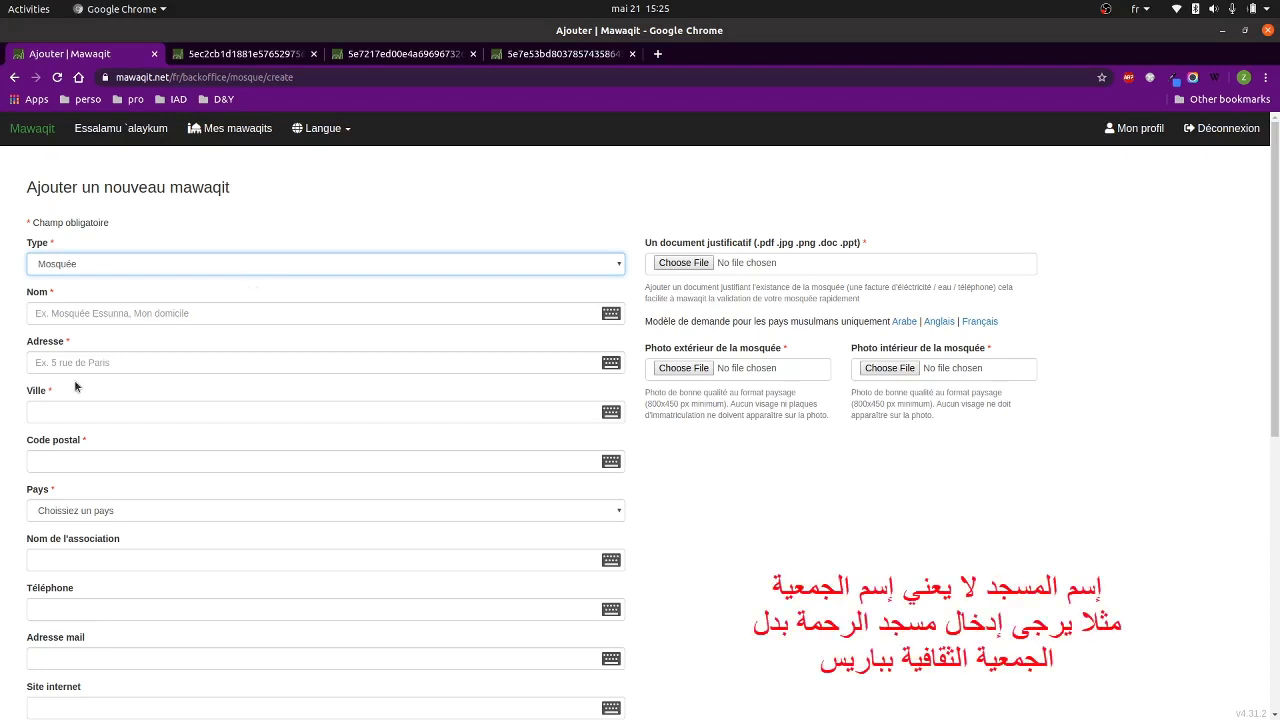
Set Accès handicapés to Oui under Informations utiles, then return to the form's top.
scroll(101, 298, "down", 1)
scroll(101, 298, "down", 1)
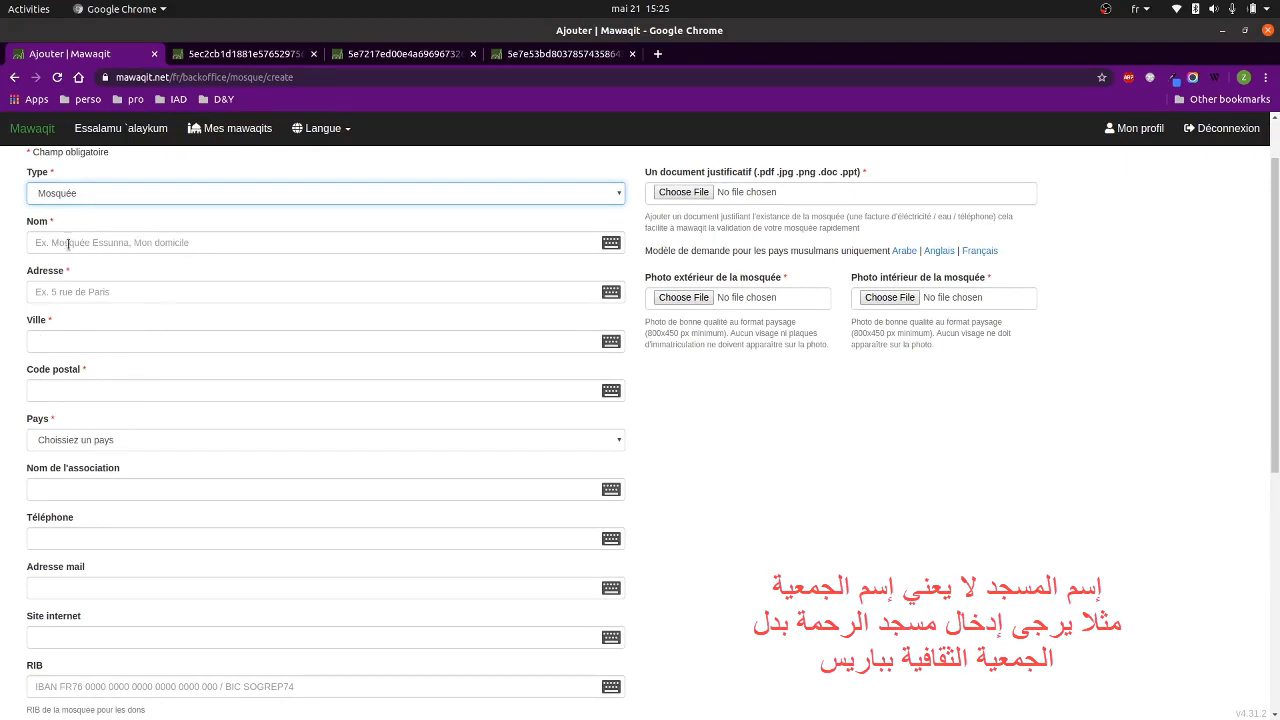
scroll(82, 262, "down", 1)
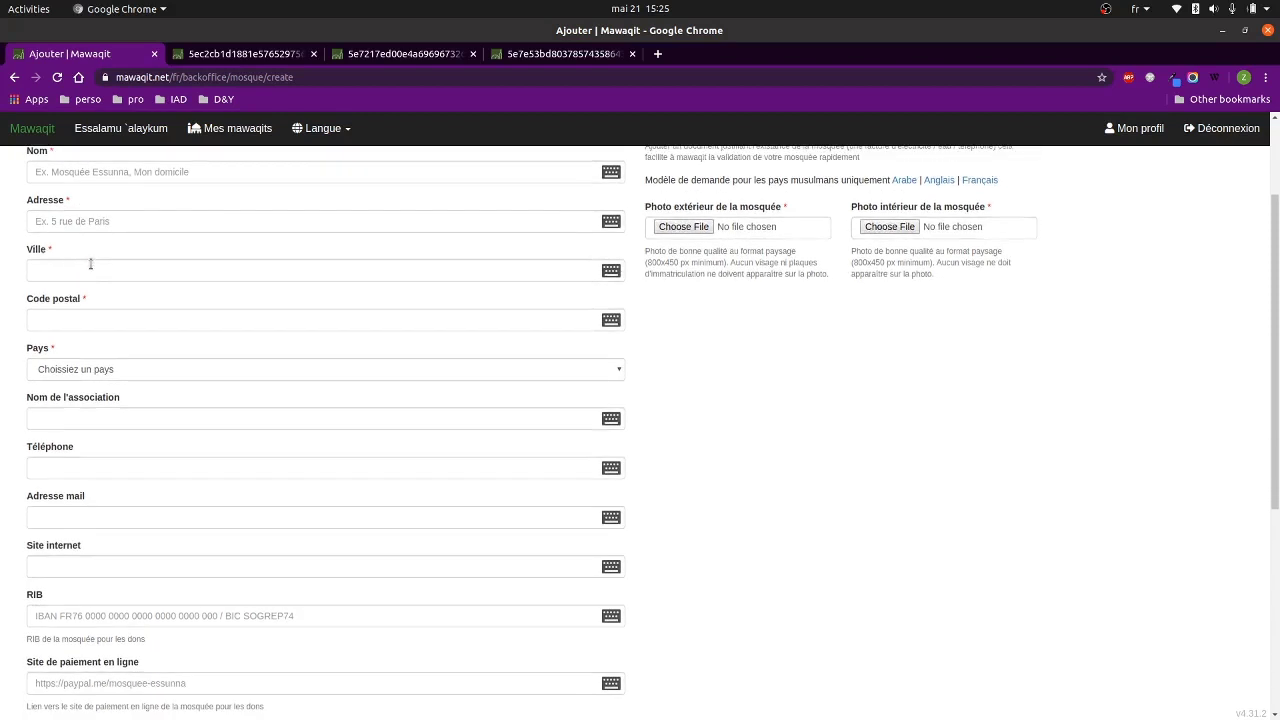
scroll(88, 262, "down", 1)
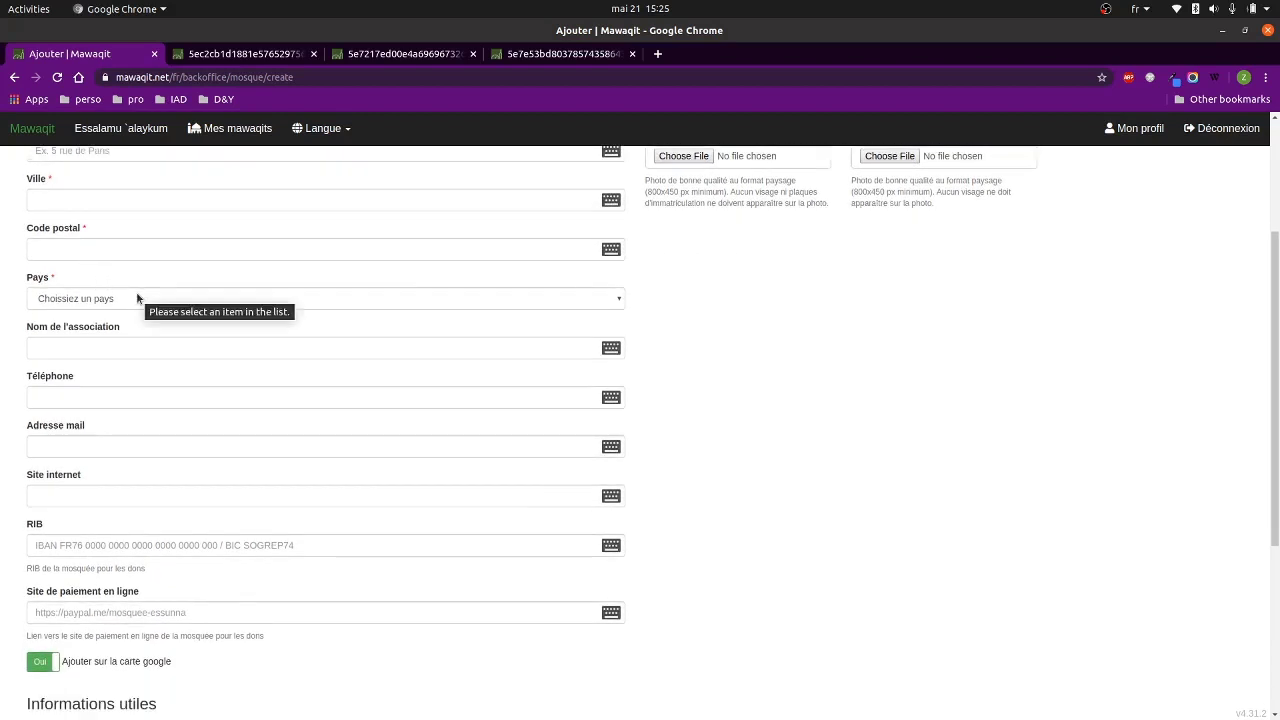
scroll(137, 298, "down", 2)
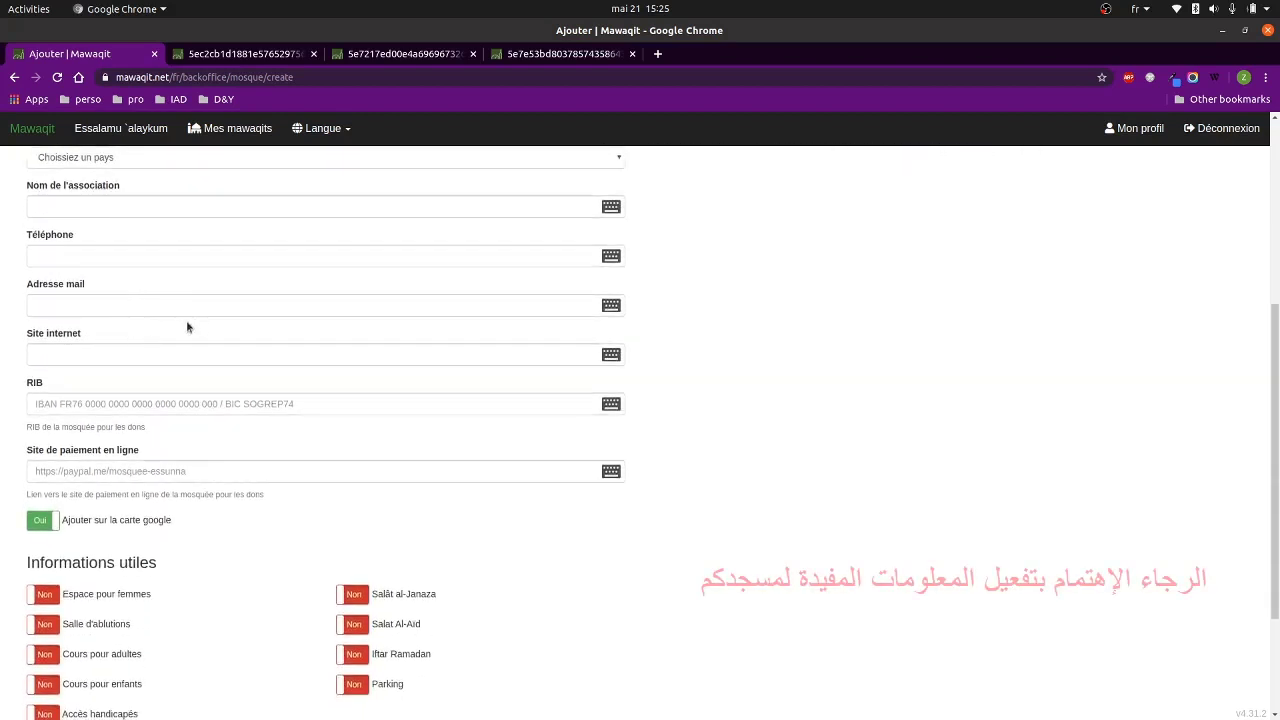
scroll(186, 330, "down", 3)
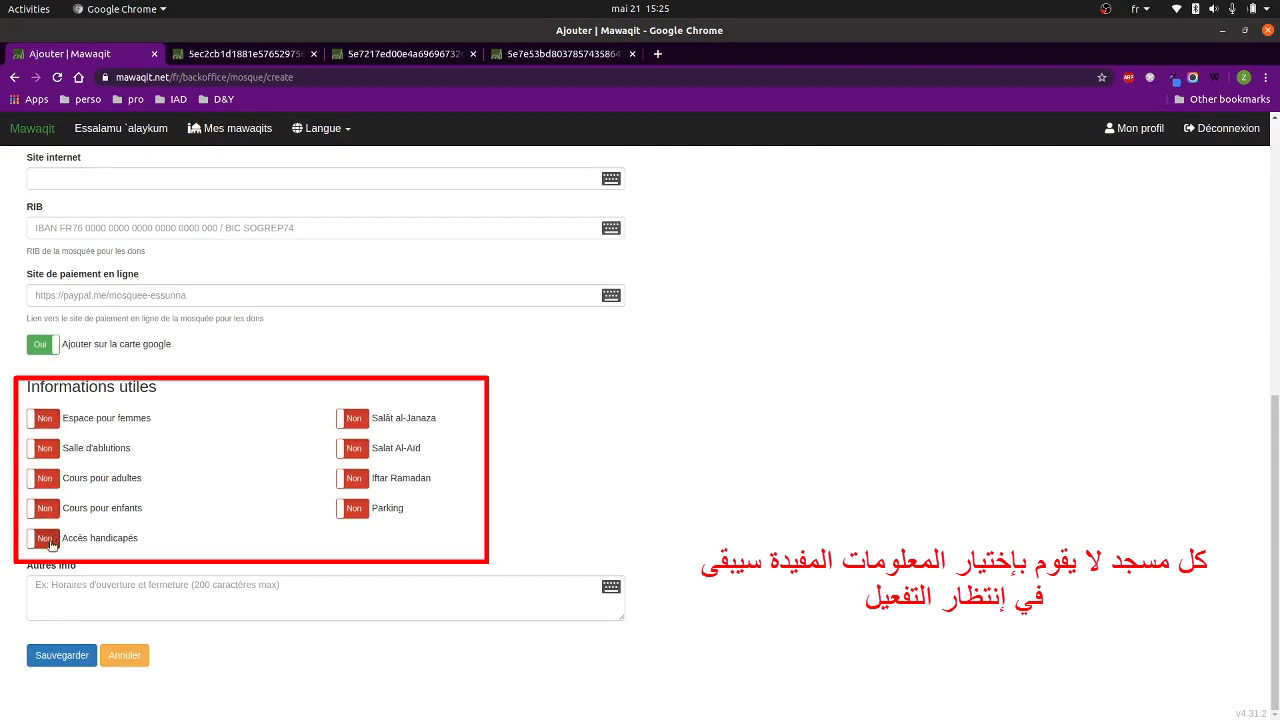
left_click(50, 541)
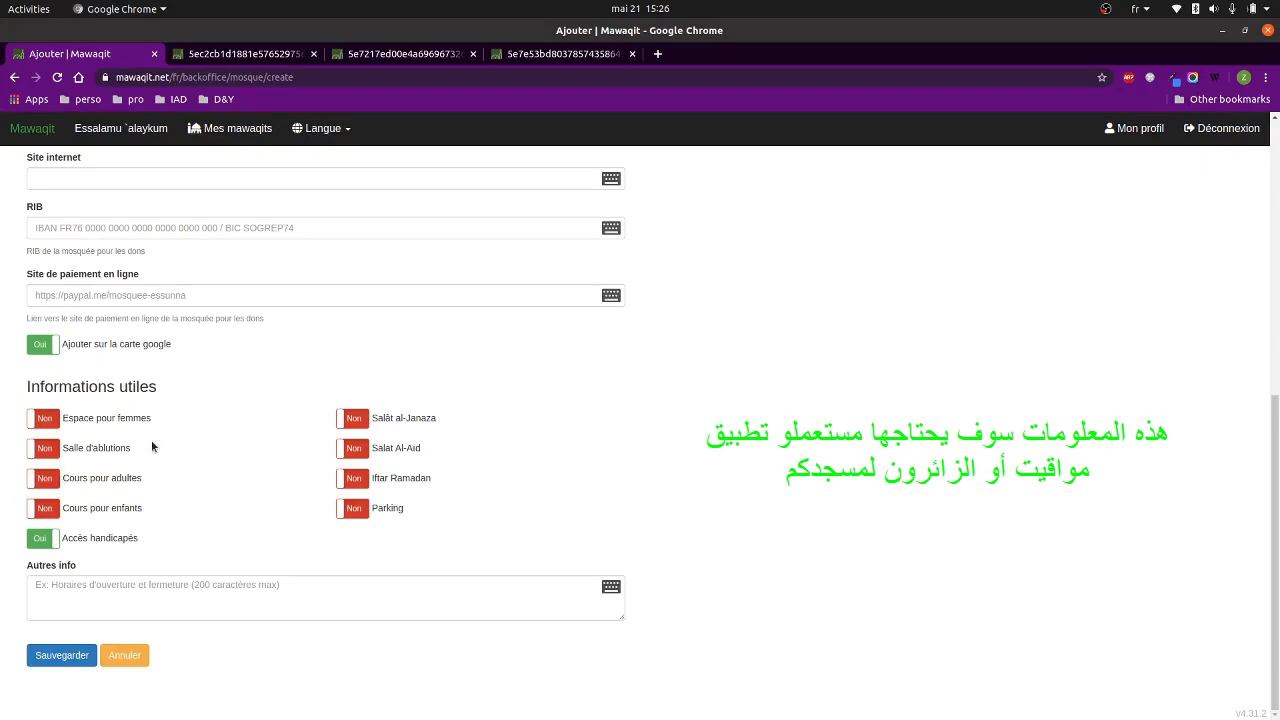
scroll(757, 469, "up", 5)
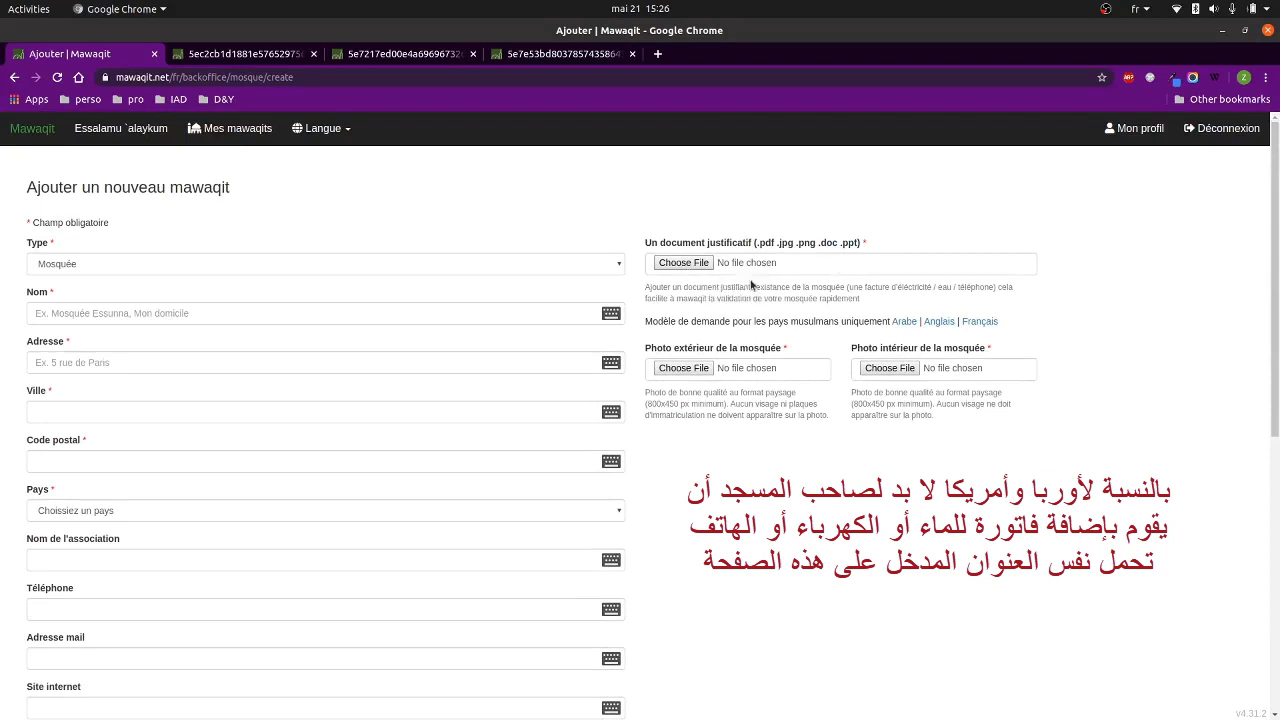
Read through the Arabic request letter PDF, close it, and view the example mosque photo.
mouse_move(689, 296)
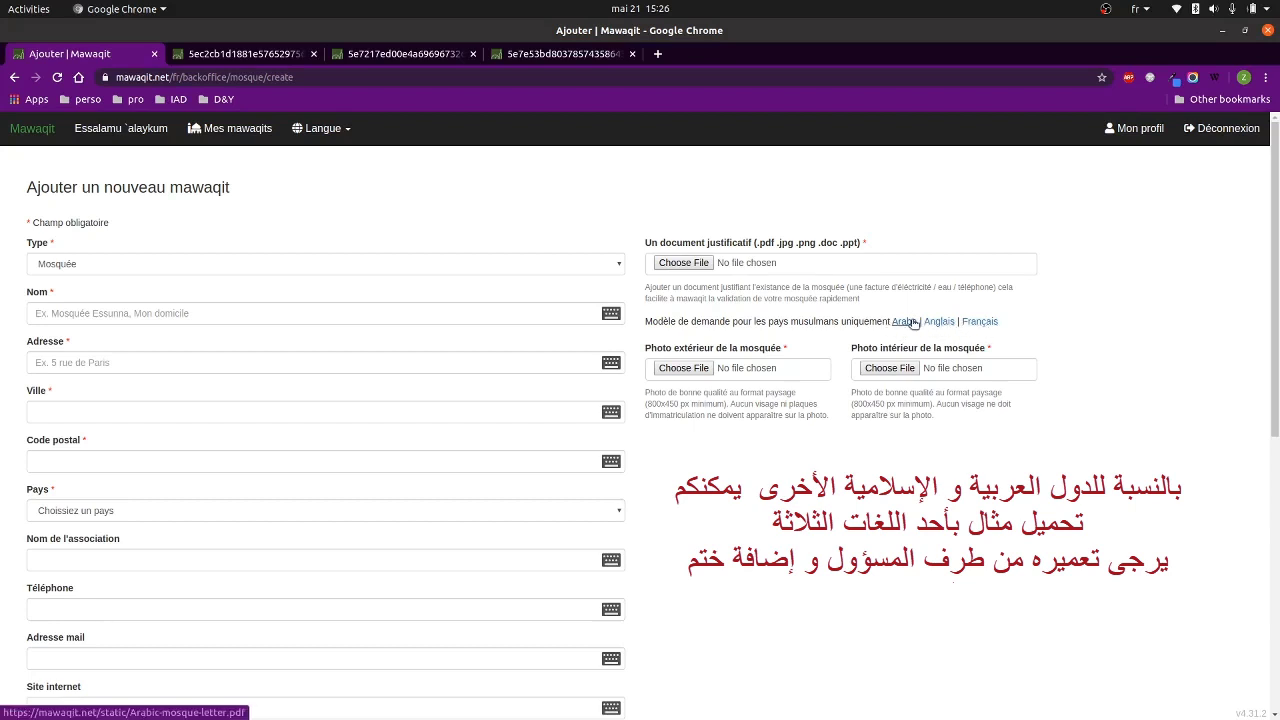
left_click(905, 323)
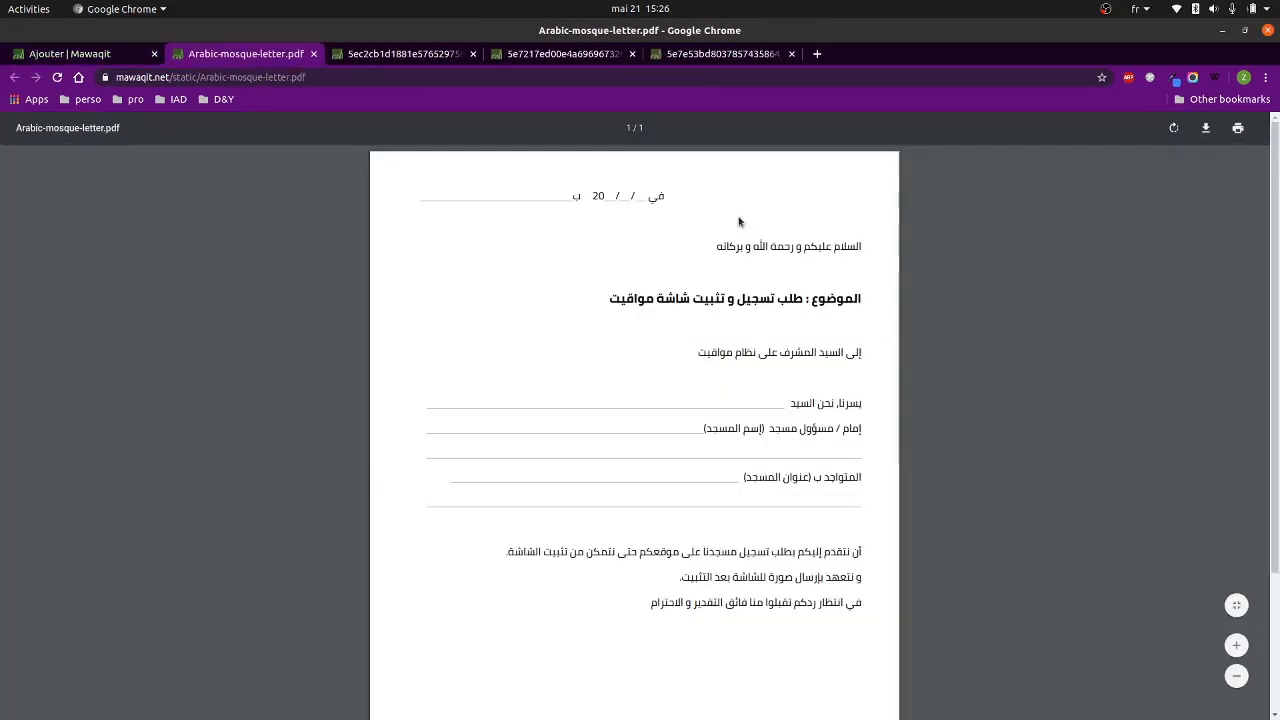
scroll(732, 320, "down", 3)
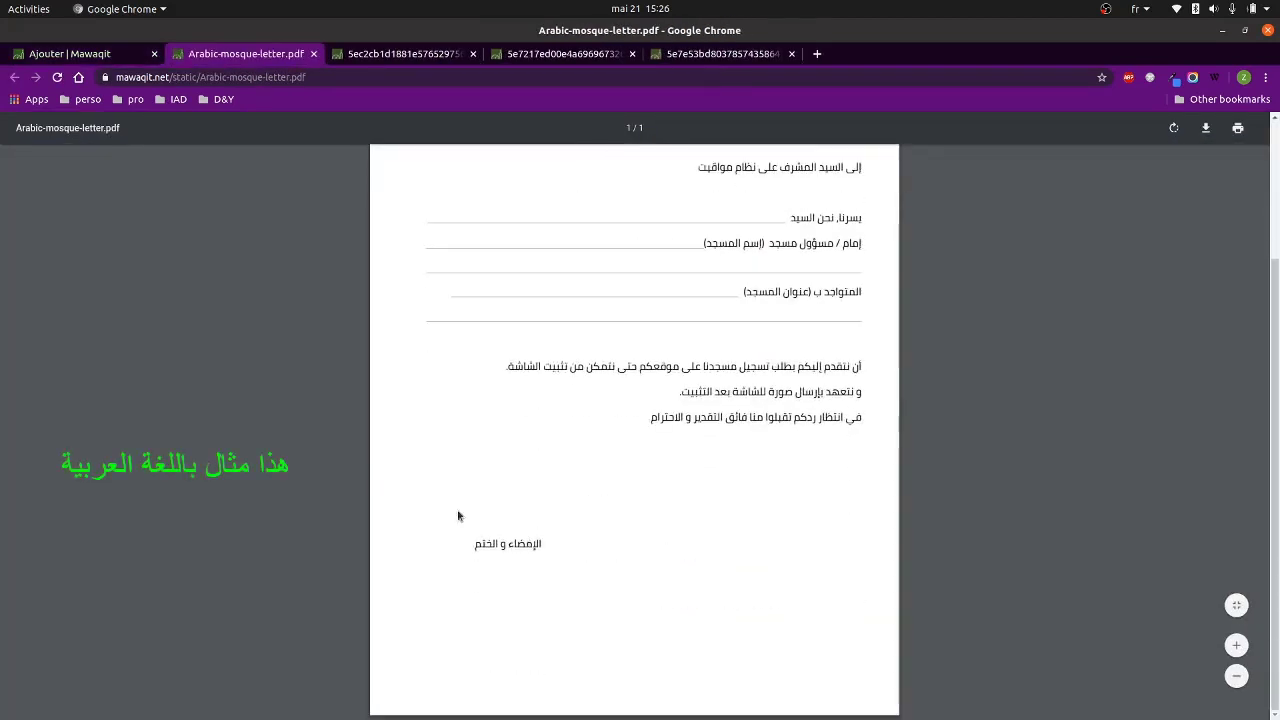
scroll(578, 459, "up", 2)
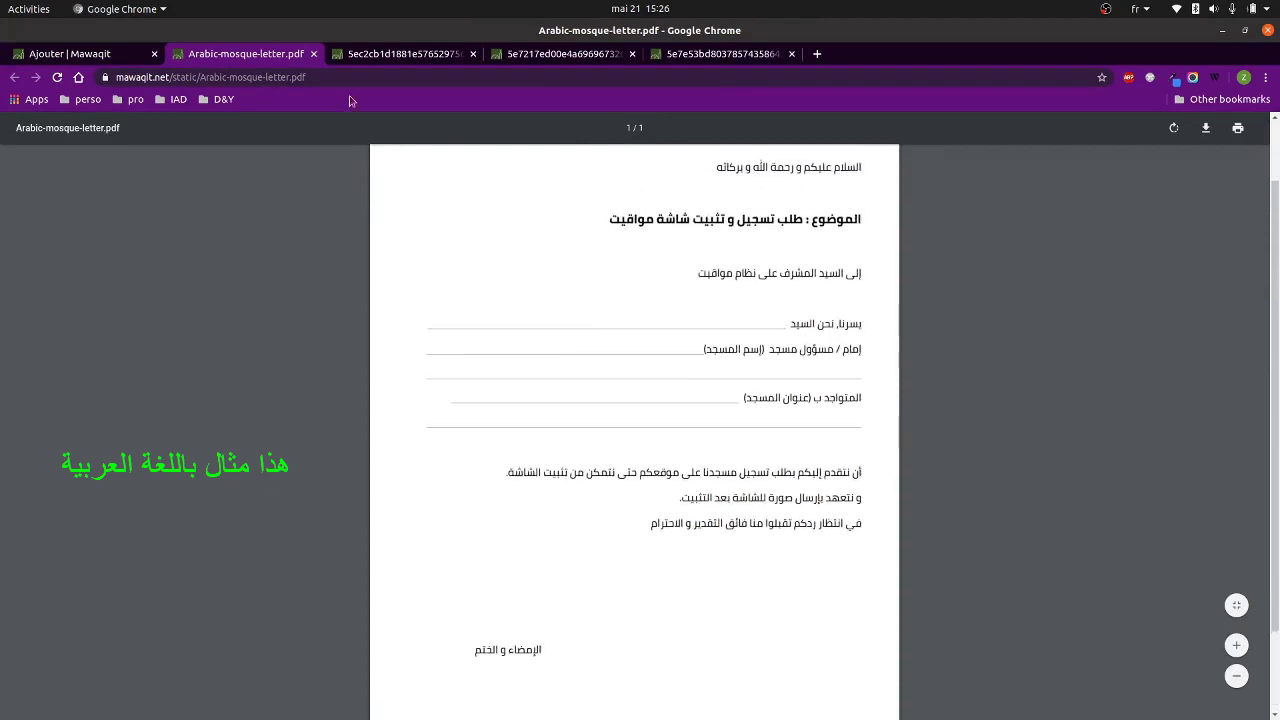
left_click(313, 53)
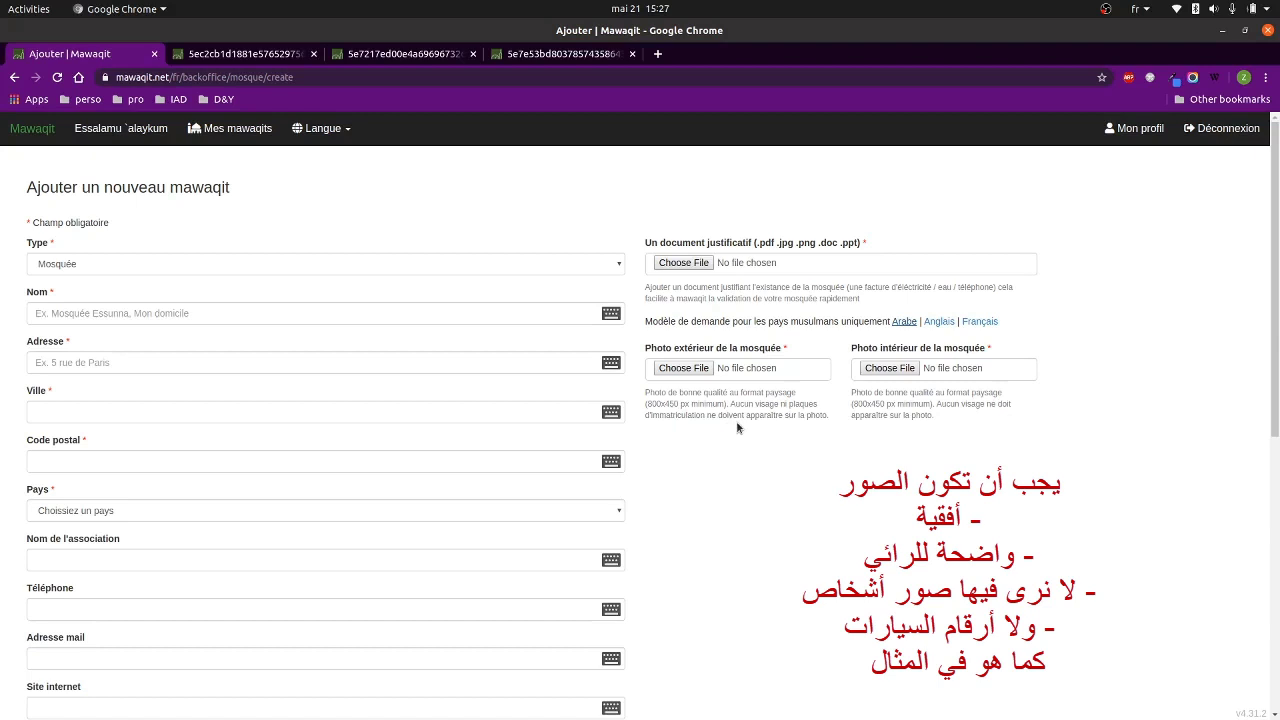
left_click(242, 56)
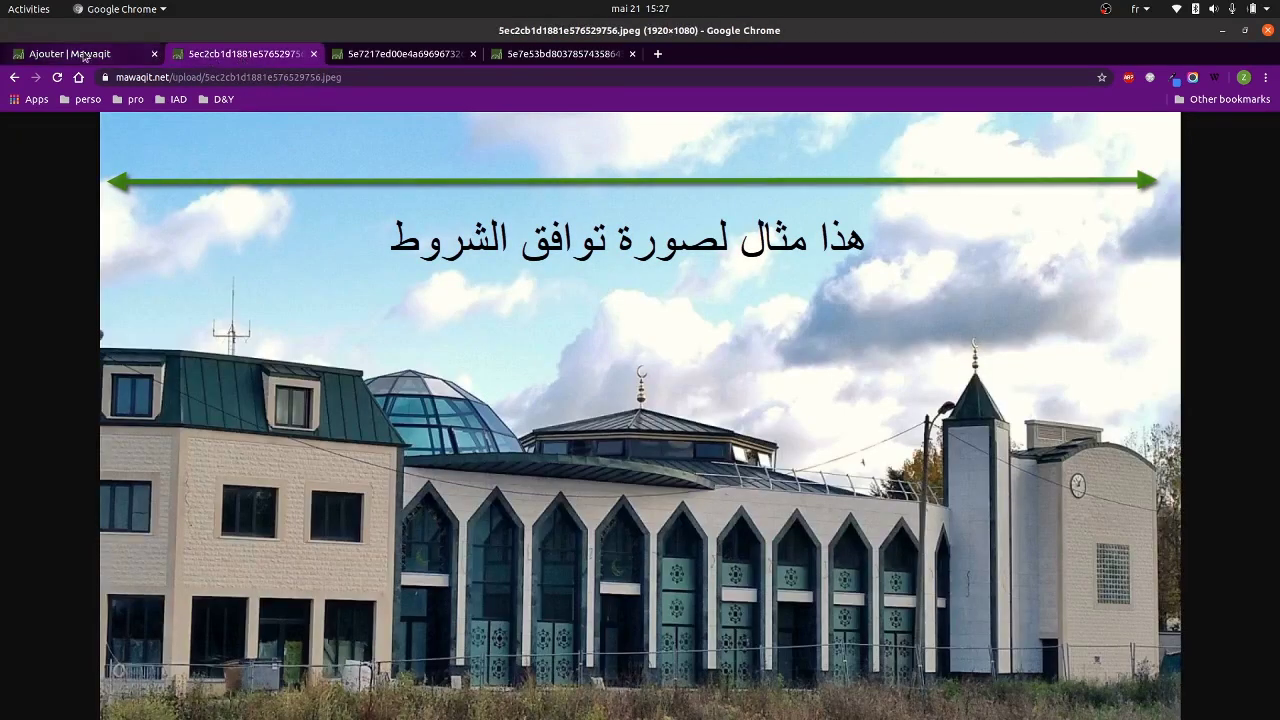
left_click(70, 53)
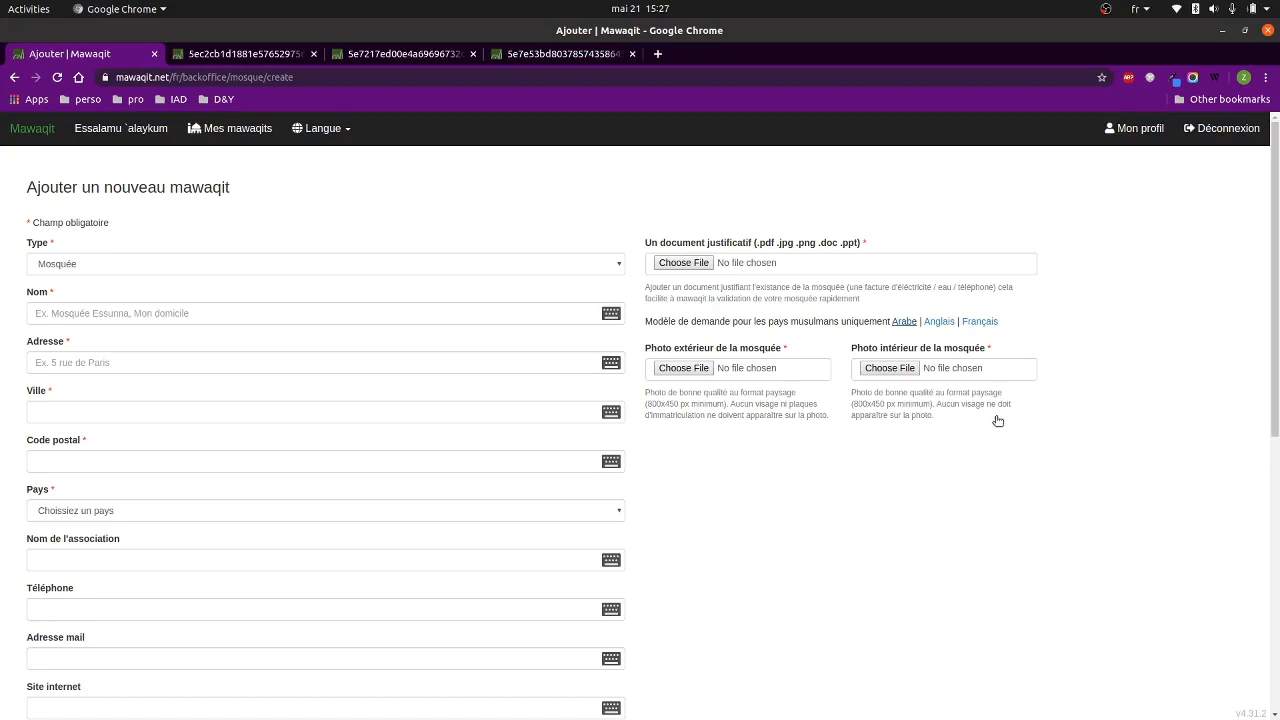
left_click(414, 58)
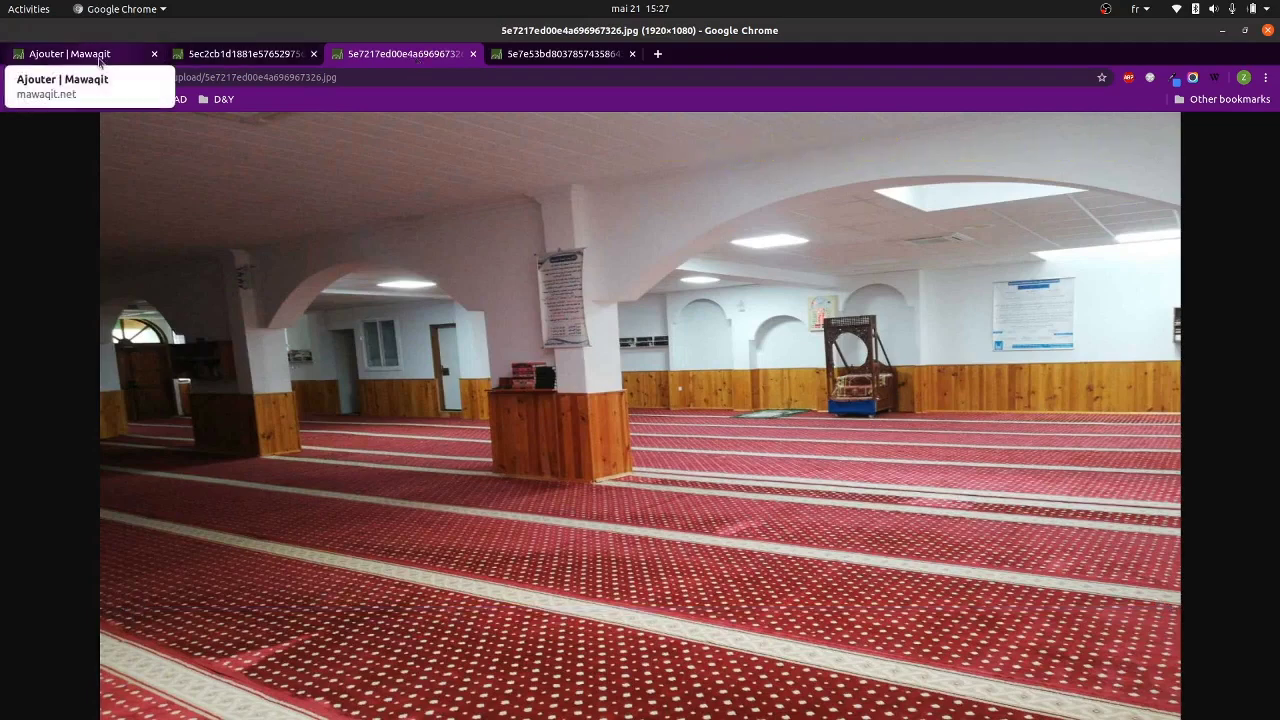
left_click(99, 55)
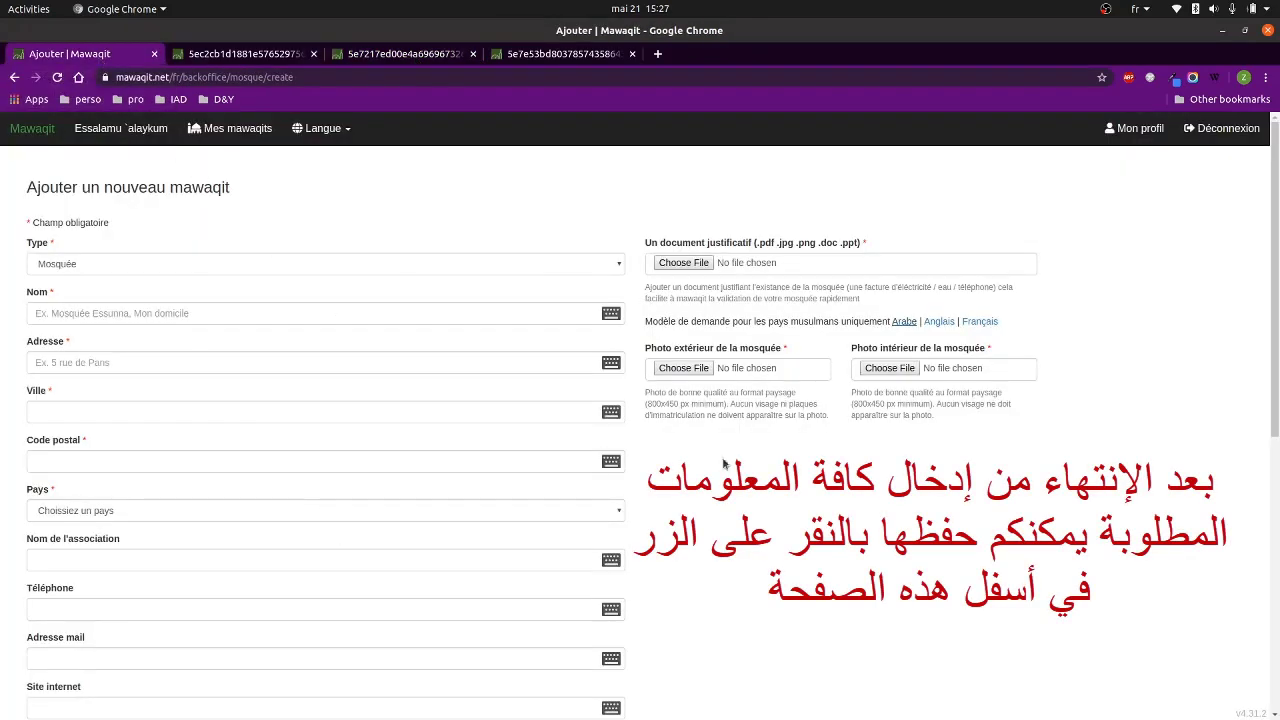
Reload 'Mes mawaqits' until the mosque shows 'Validée', then start a blank browser tab.
scroll(586, 543, "down", 5)
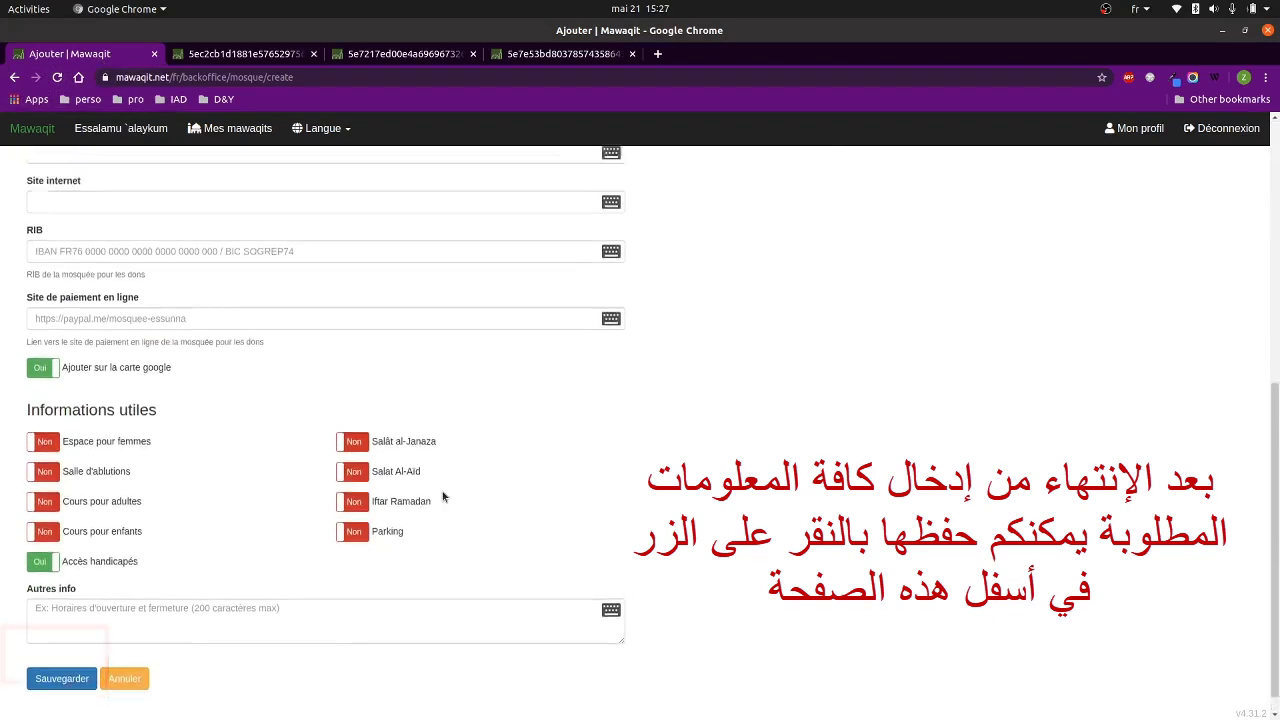
scroll(443, 497, "up", 5)
left_click(237, 128)
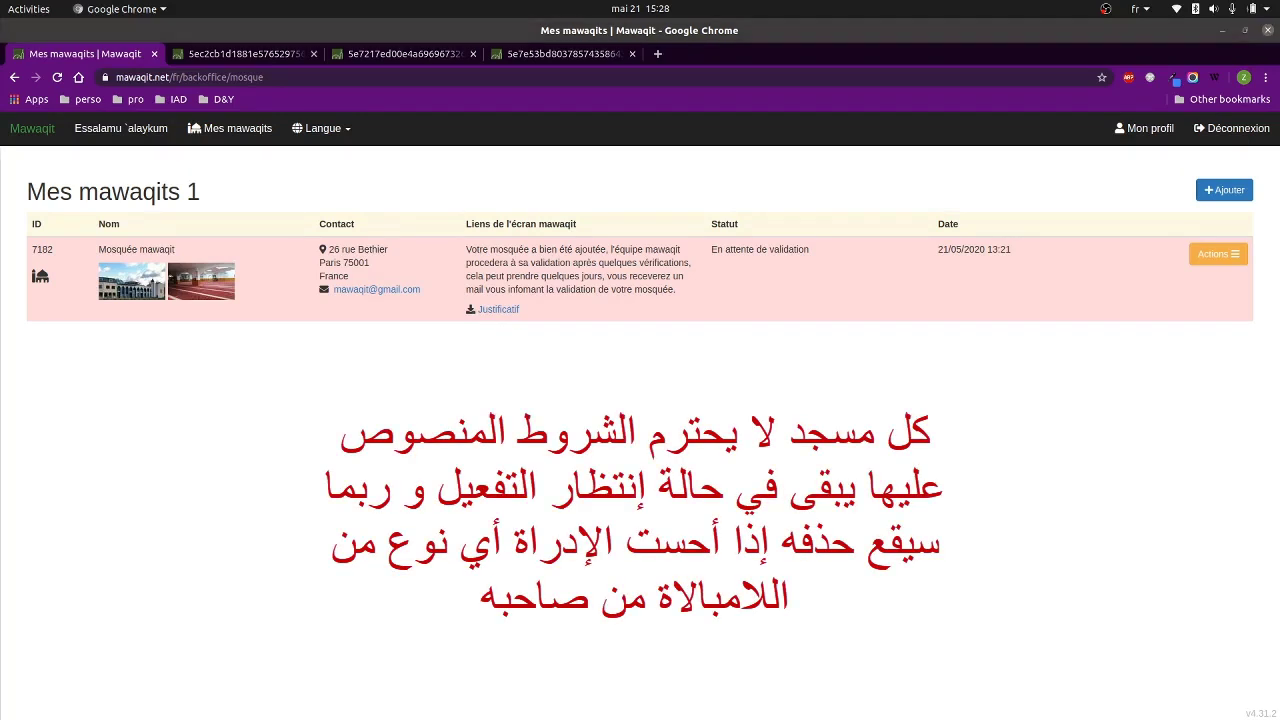
right_click(548, 176)
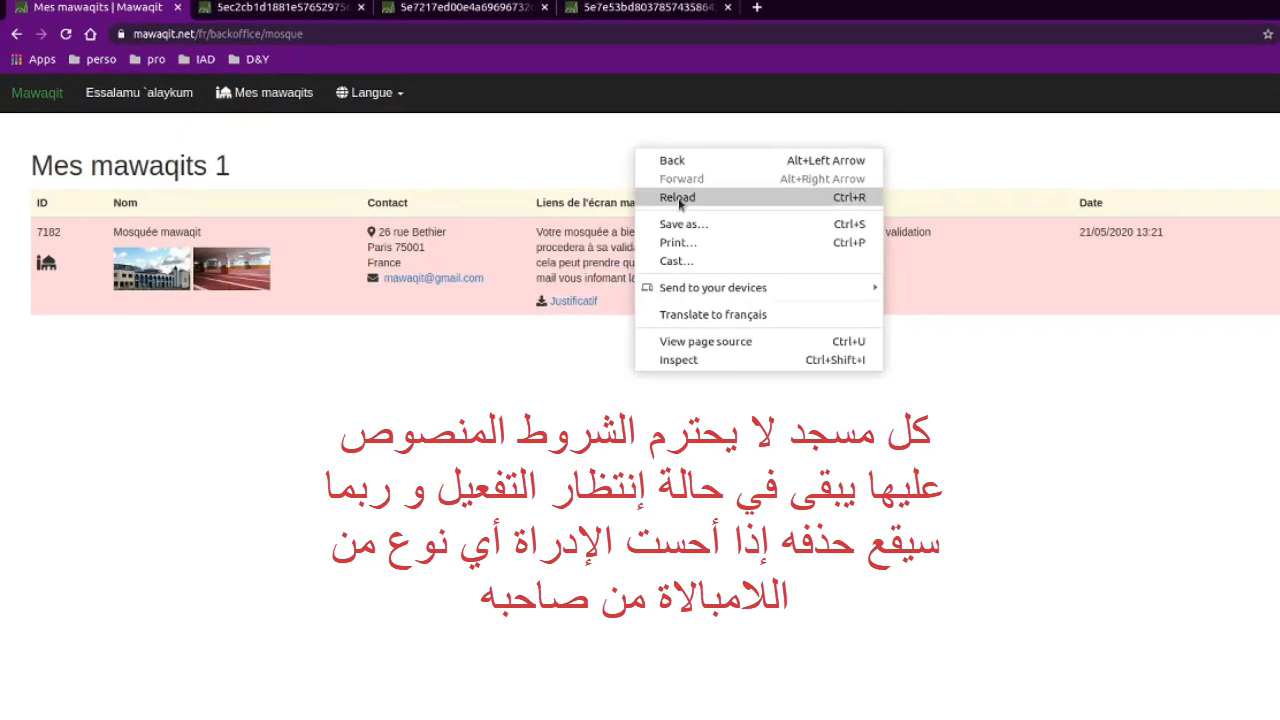
left_click(580, 220)
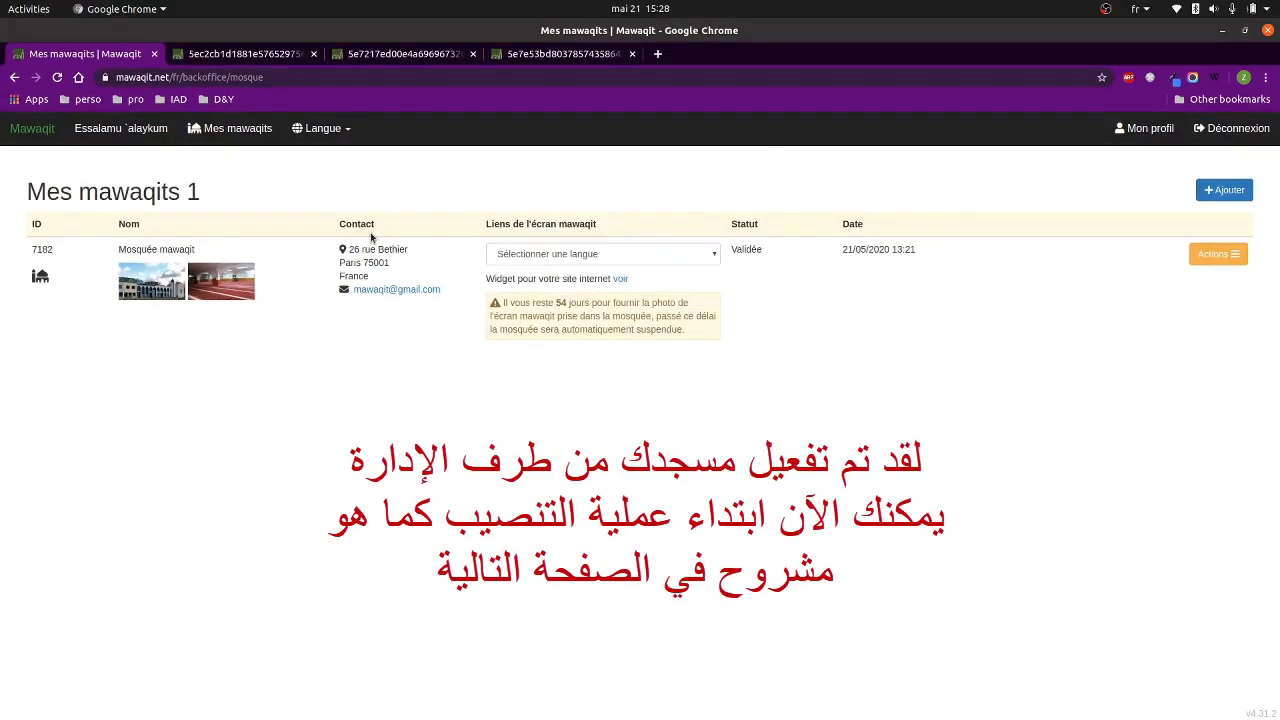
left_click(658, 55)
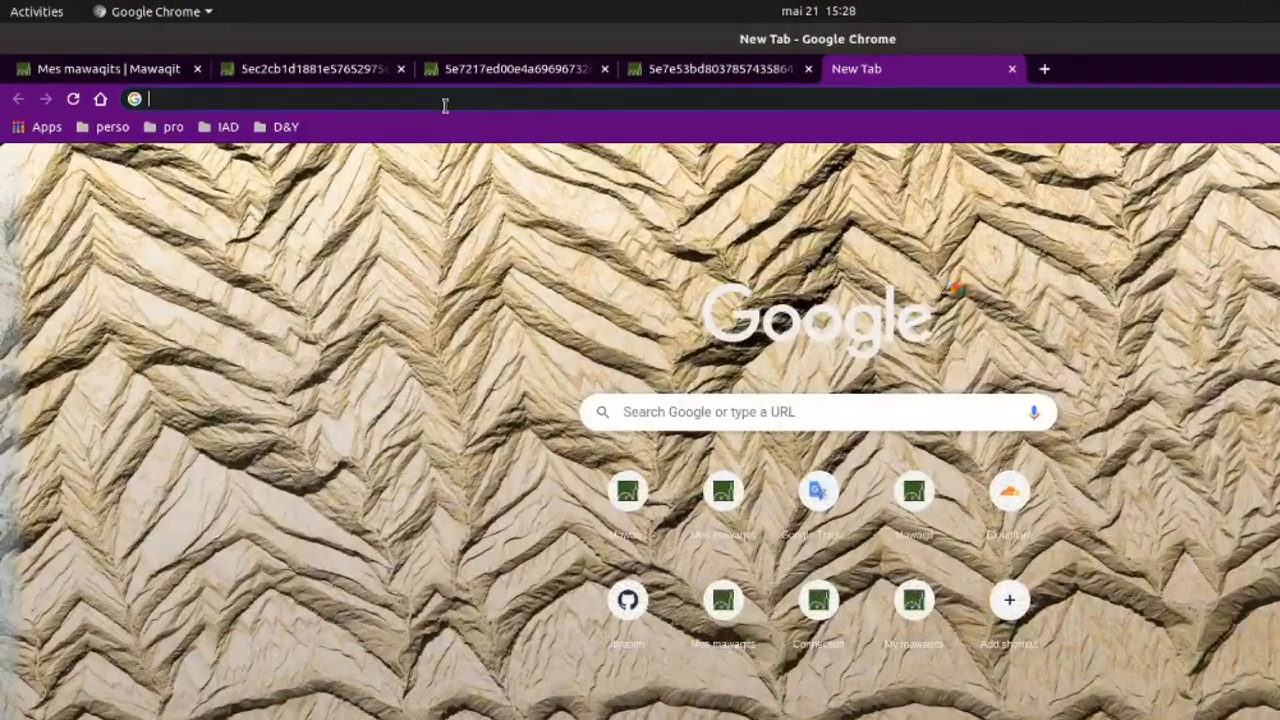
Load mawaqit.net/fr and go to the INSTALLER manual listing the TV and Raspberry Pi hardware.
type("maw")
key("Delete")
key("Down")
key("Down")
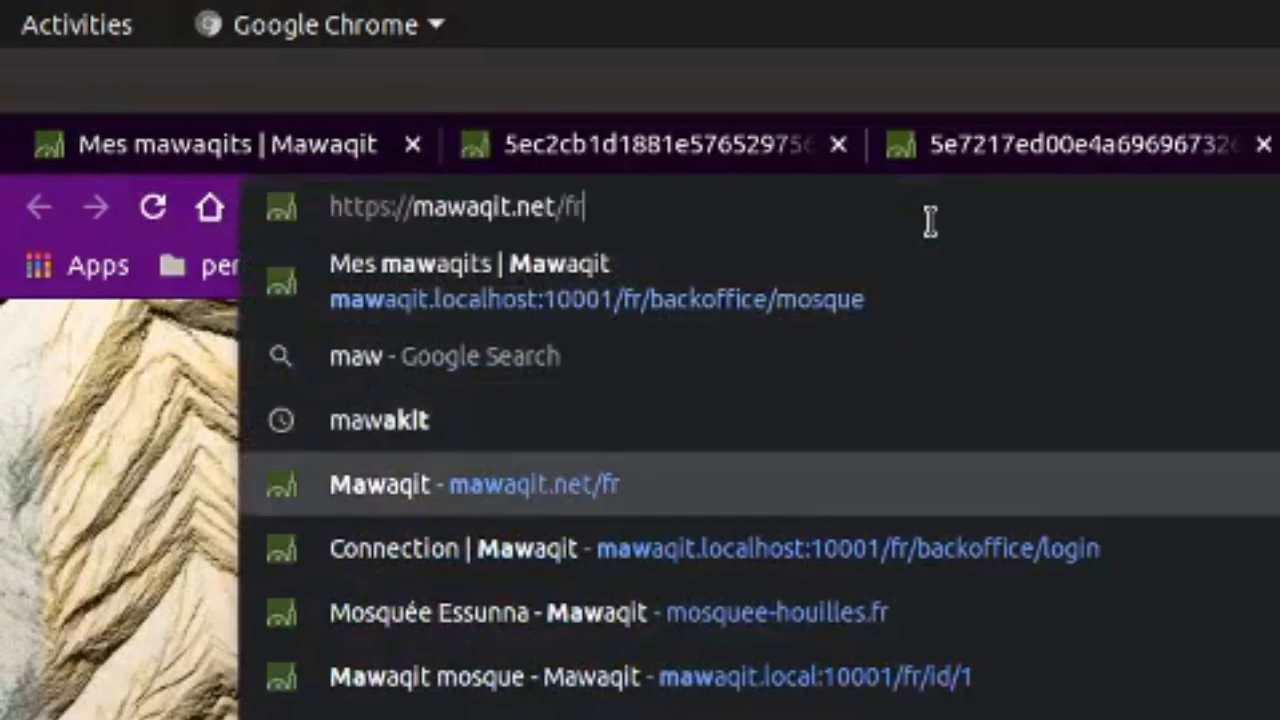
key("Return")
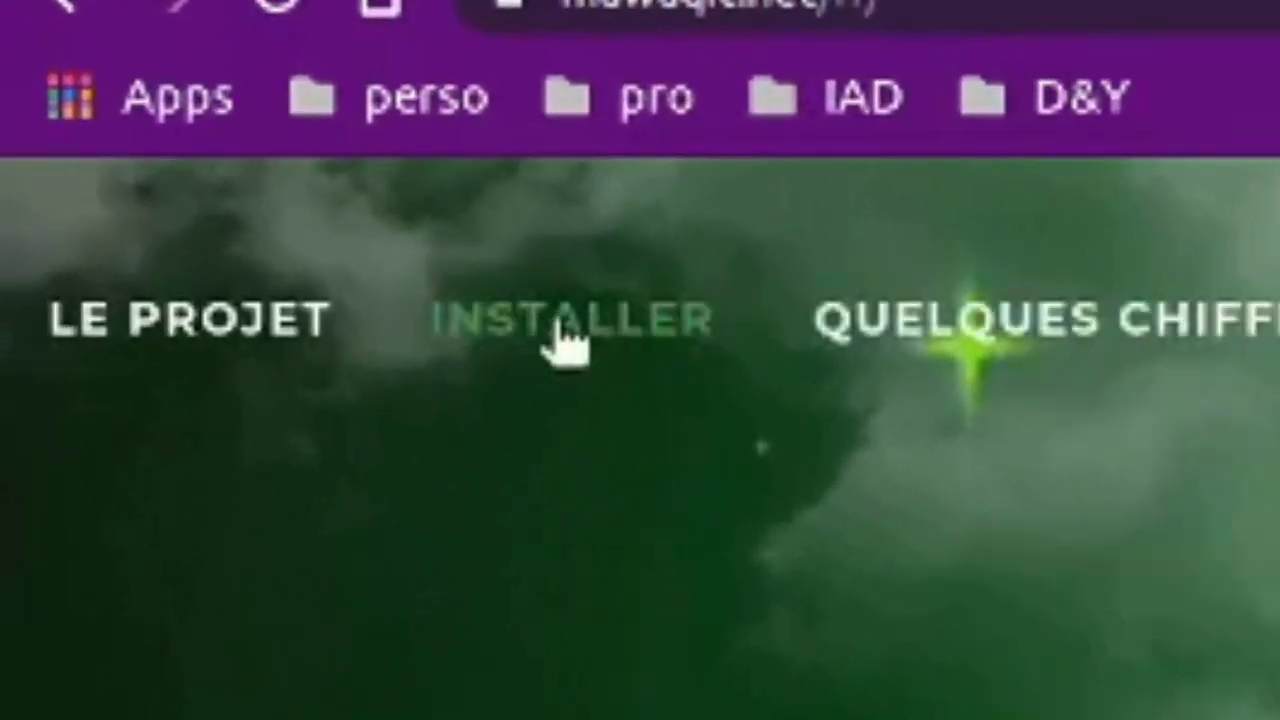
left_click(578, 325)
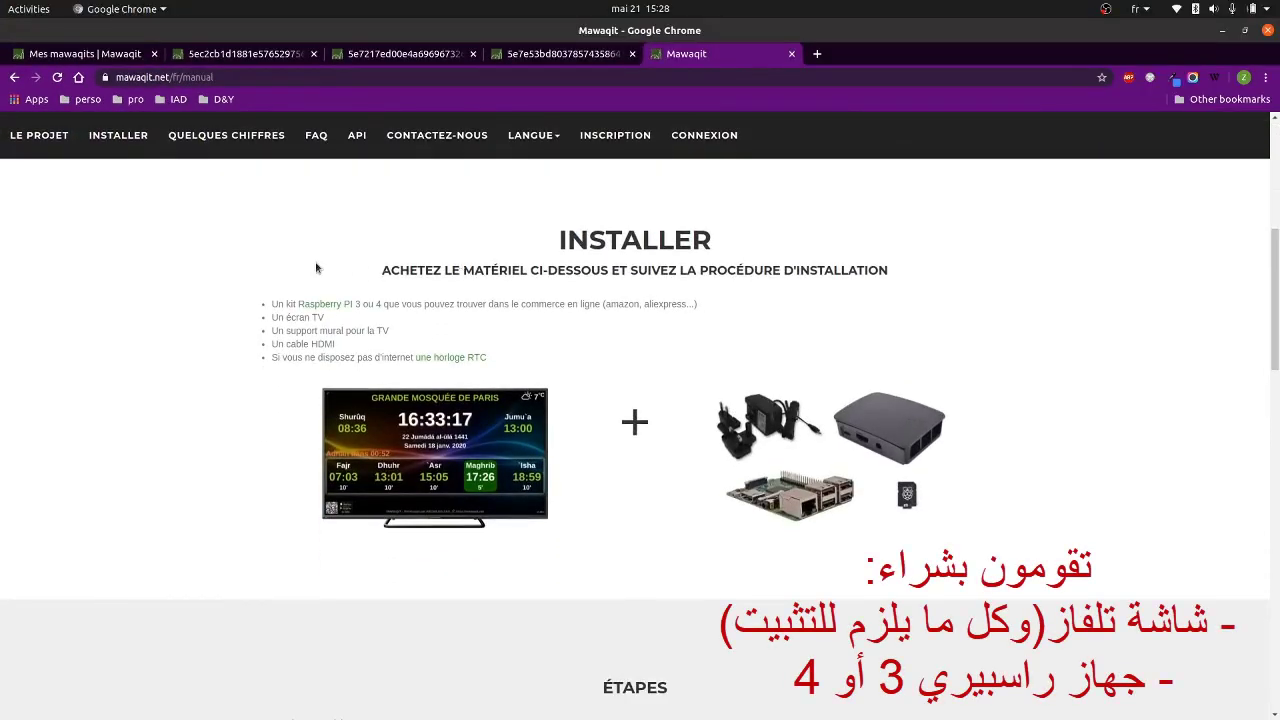
scroll(330, 300, "down", 1)
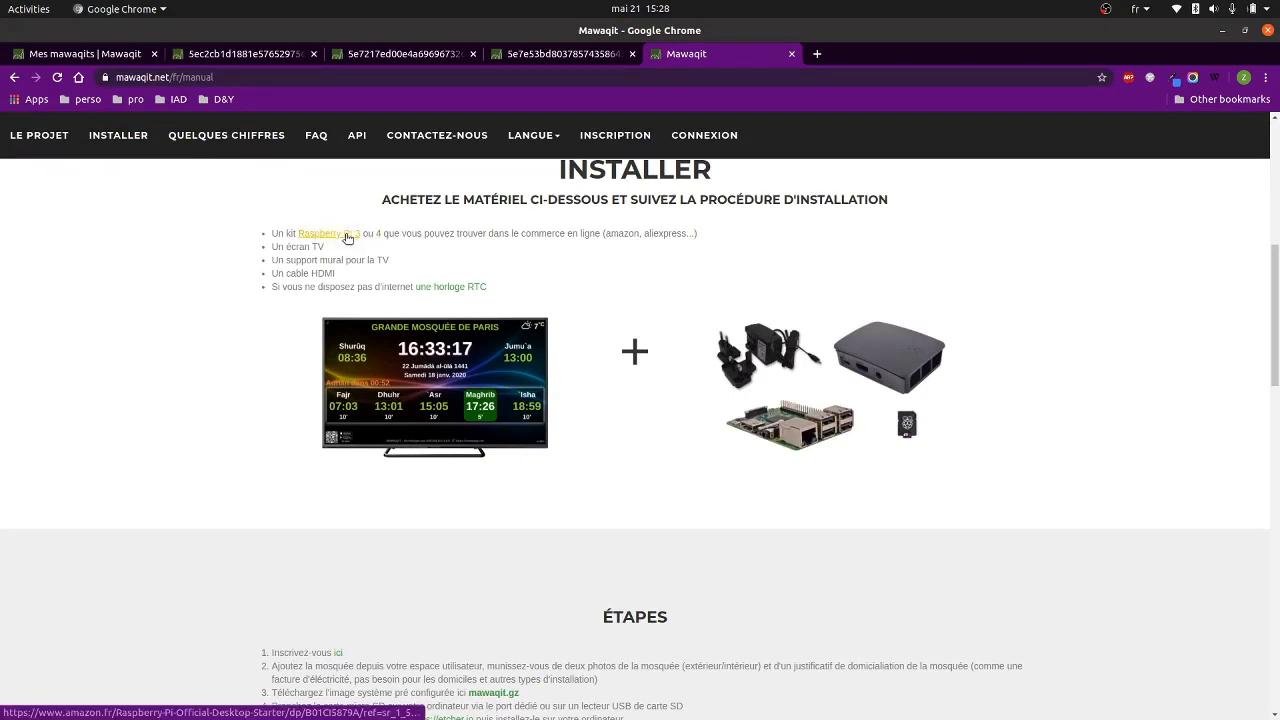
left_click(348, 236)
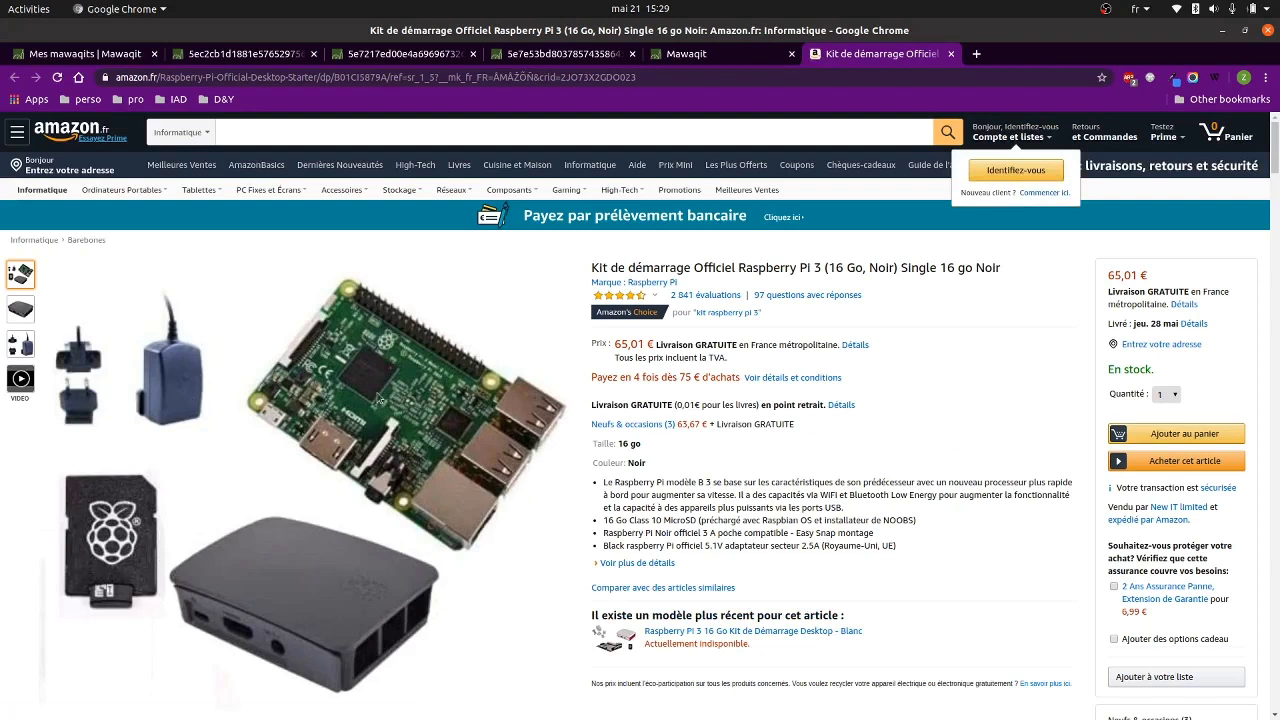
middle_click(846, 60)
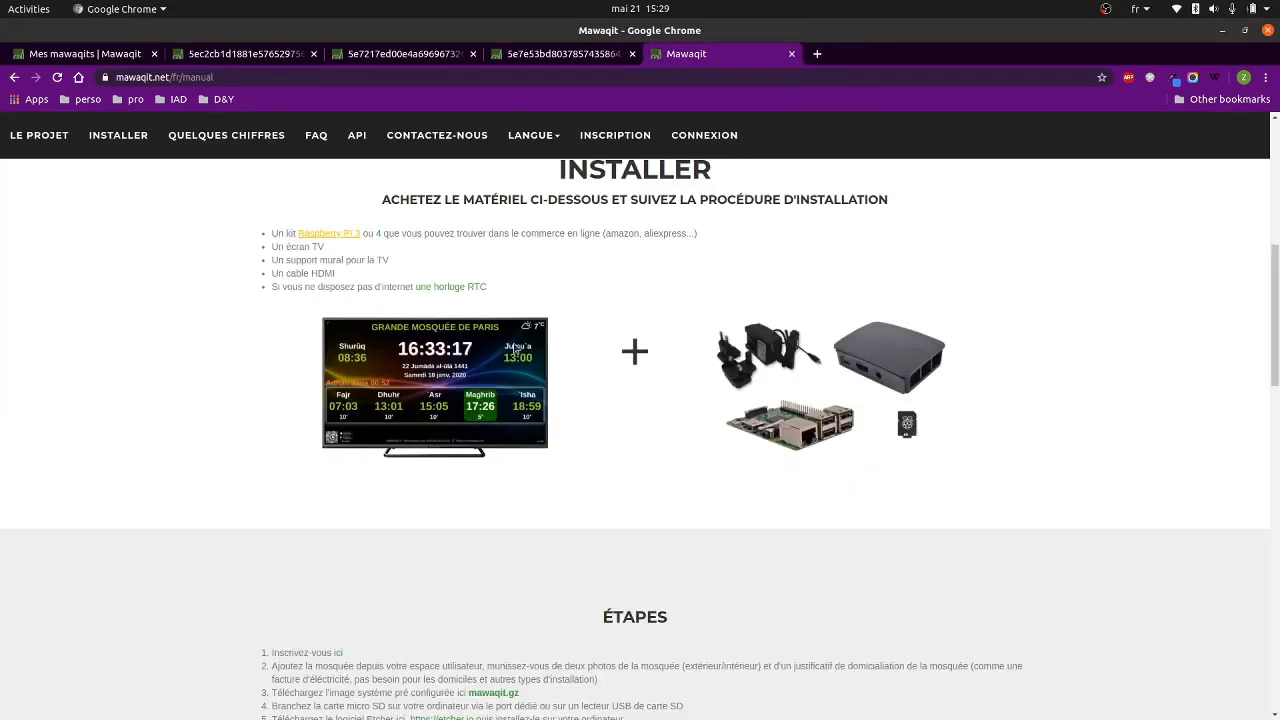
left_click(372, 236)
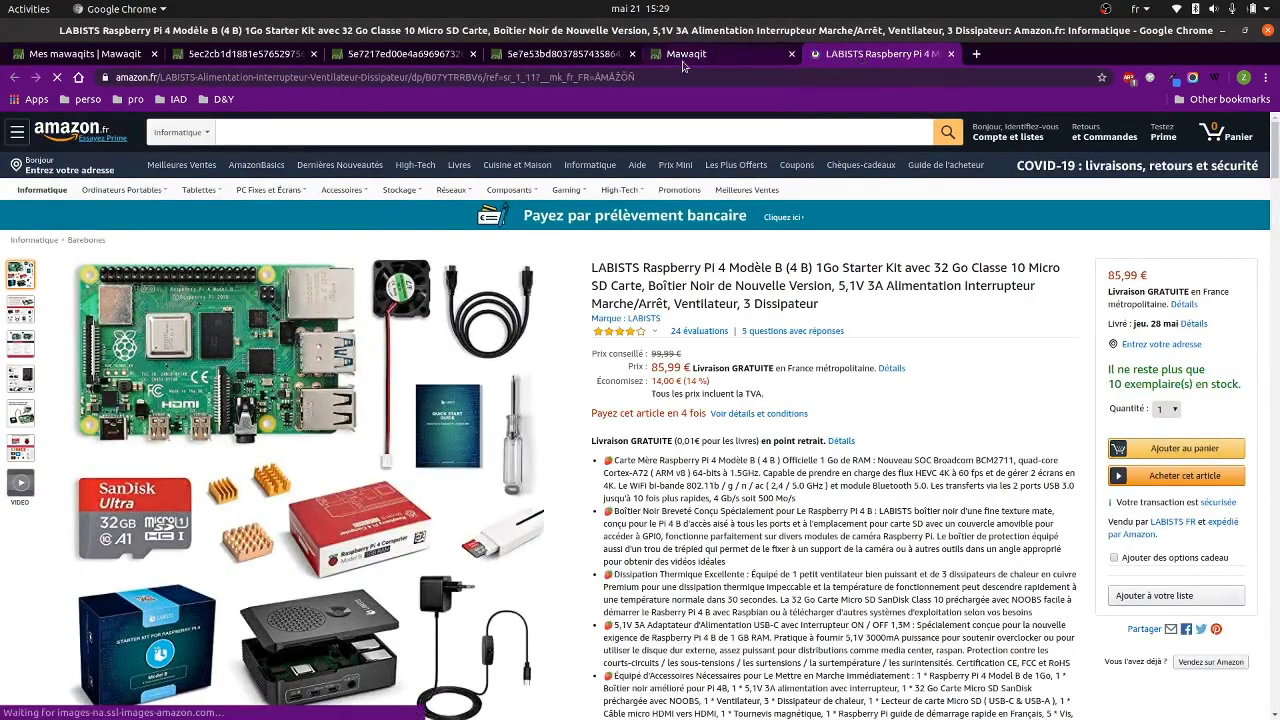
key("ctrl+w")
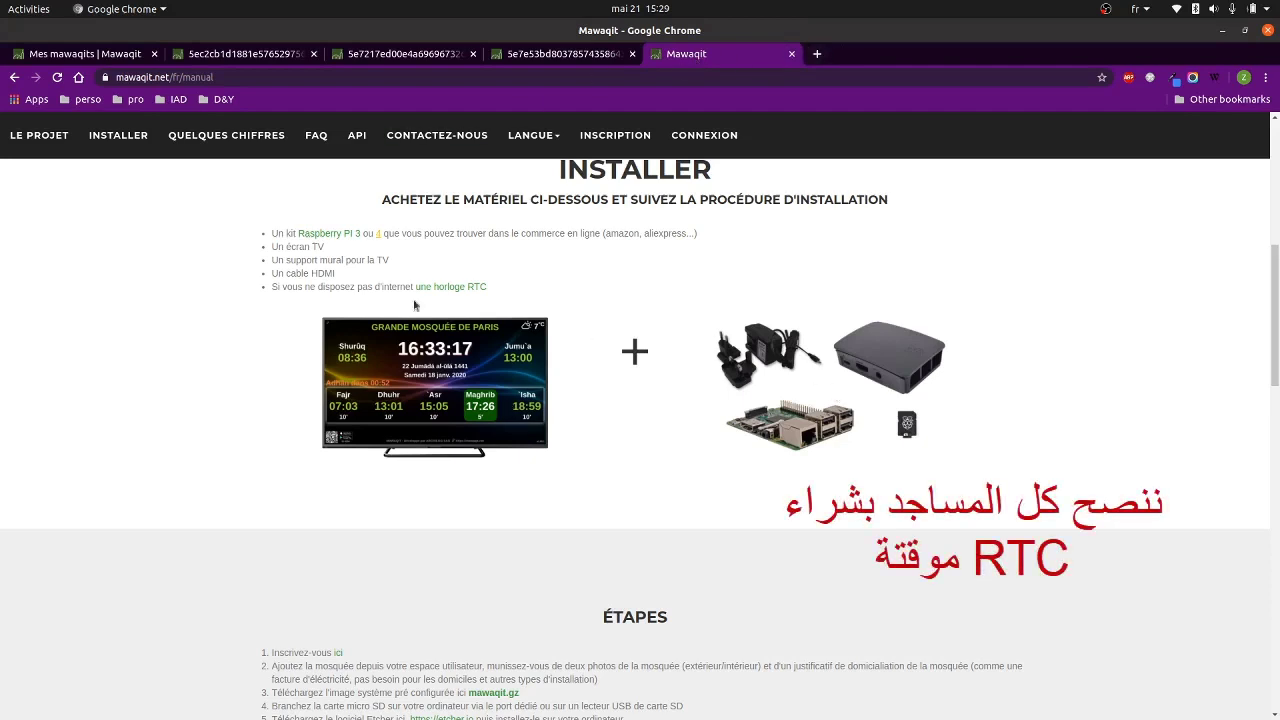
scroll(364, 308, "down", 1)
scroll(364, 308, "down", 1)
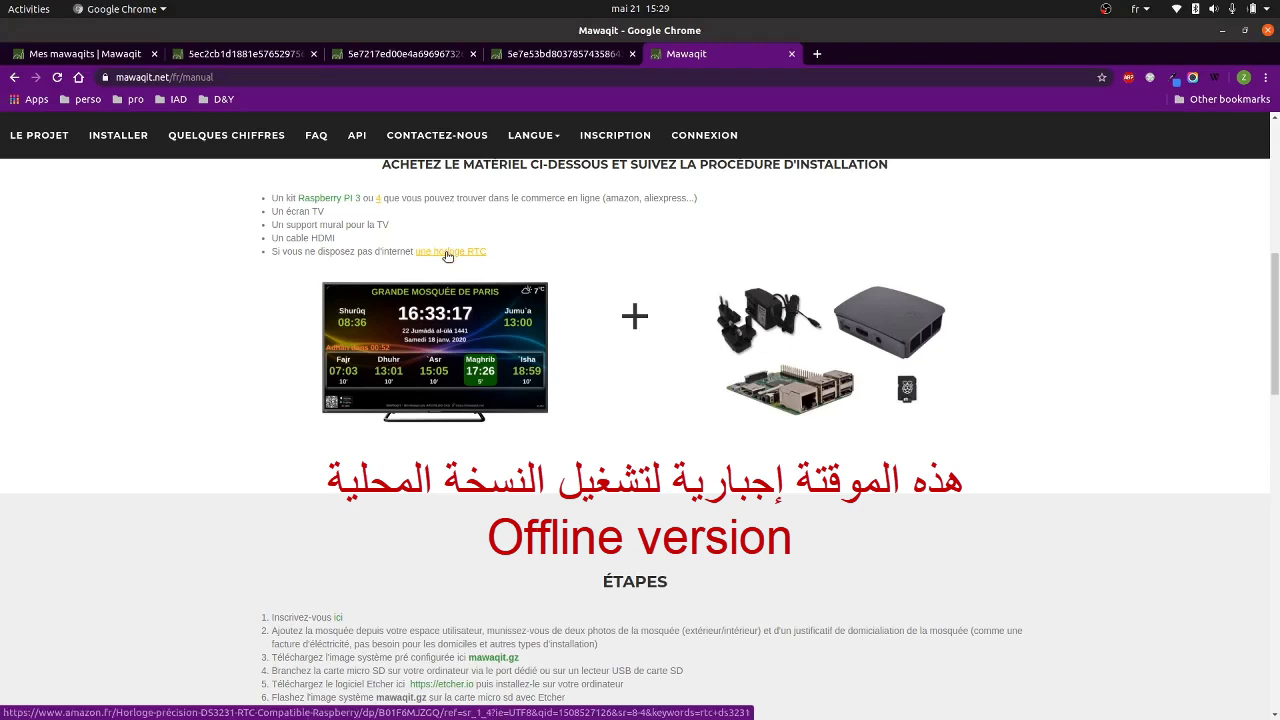
Download the 2,6G mawaqit.gz image from step 3, accepting 'Télécharger quand même' on Google Drive.
scroll(510, 270, "down", 3)
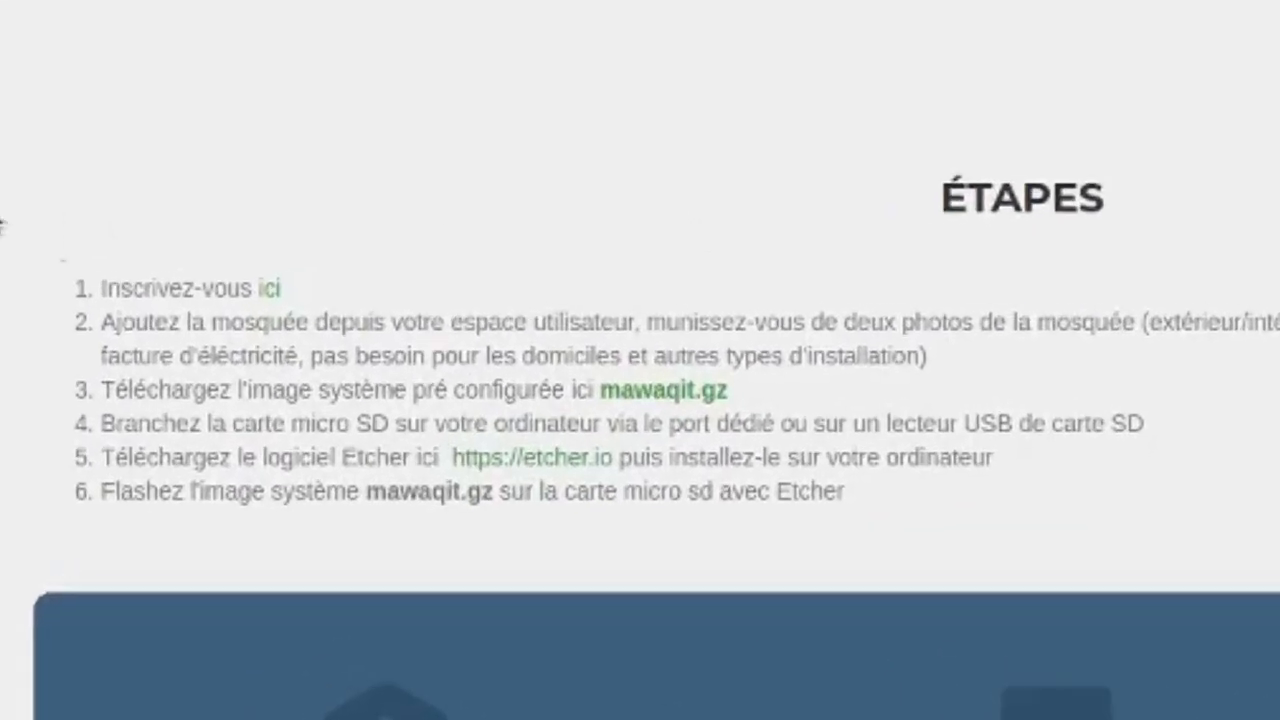
scroll(383, 400, "down", 2)
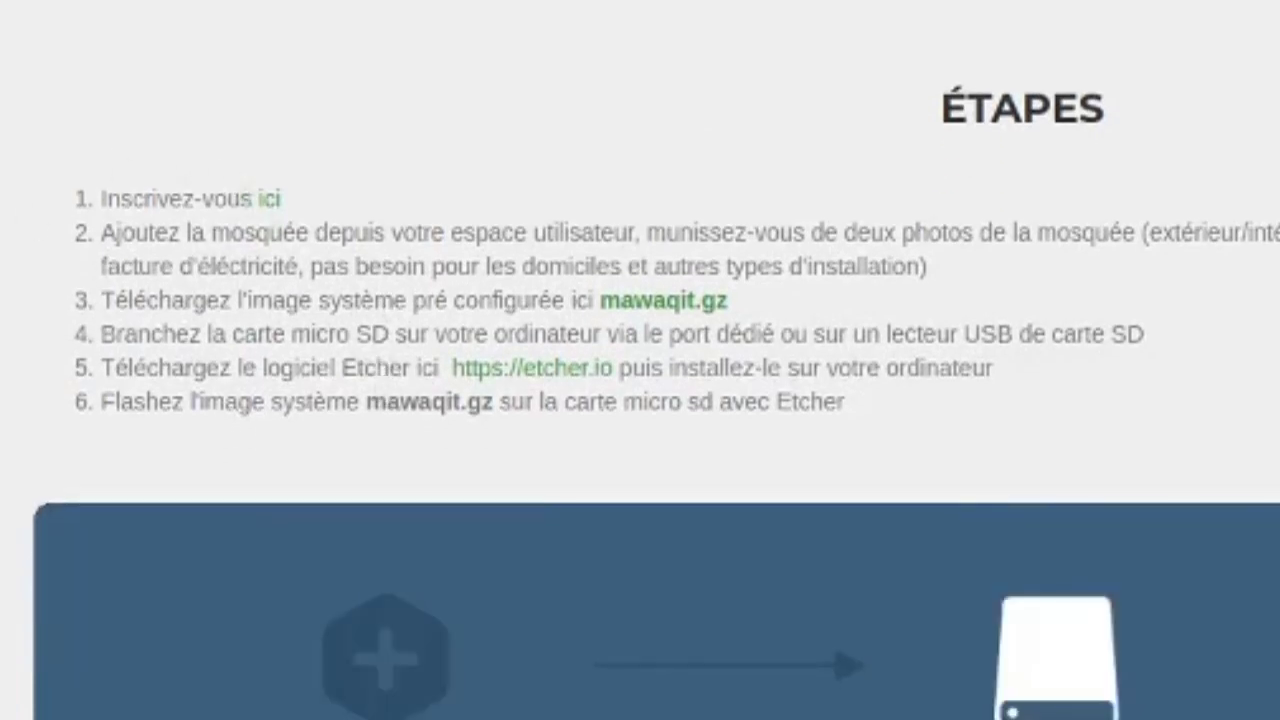
left_click_drag(100, 300, 808, 300)
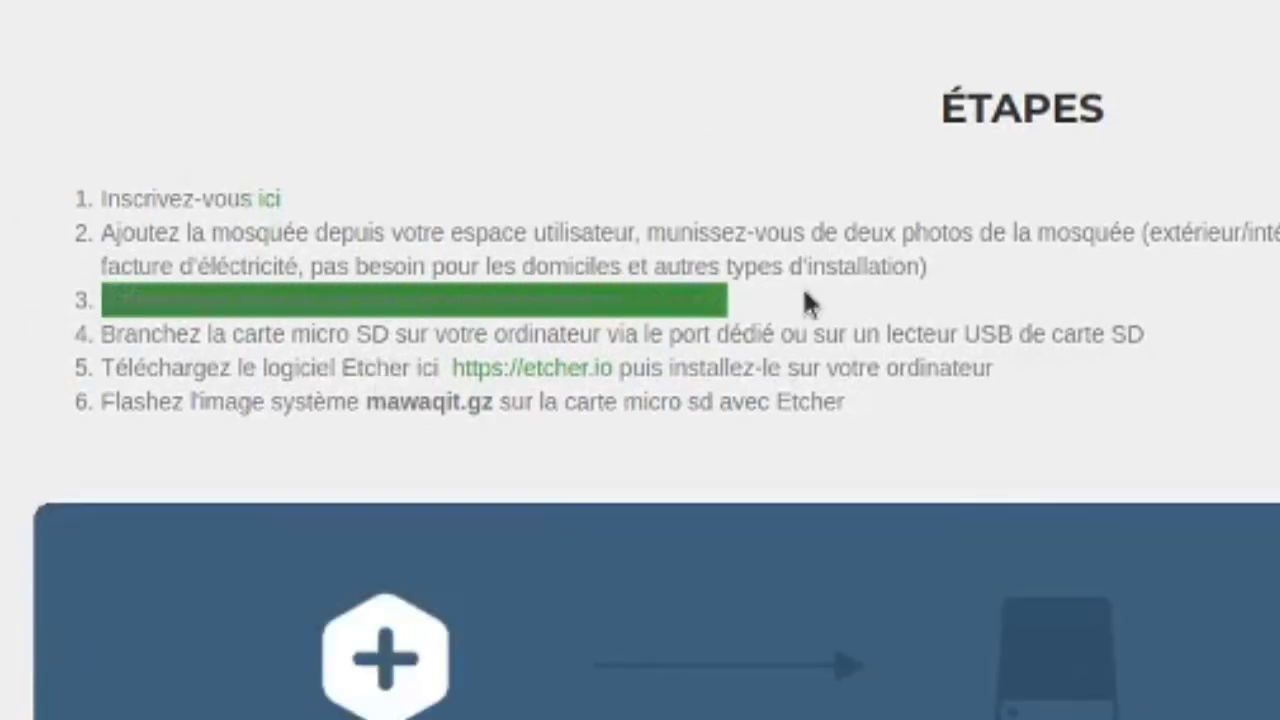
double_click(132, 197)
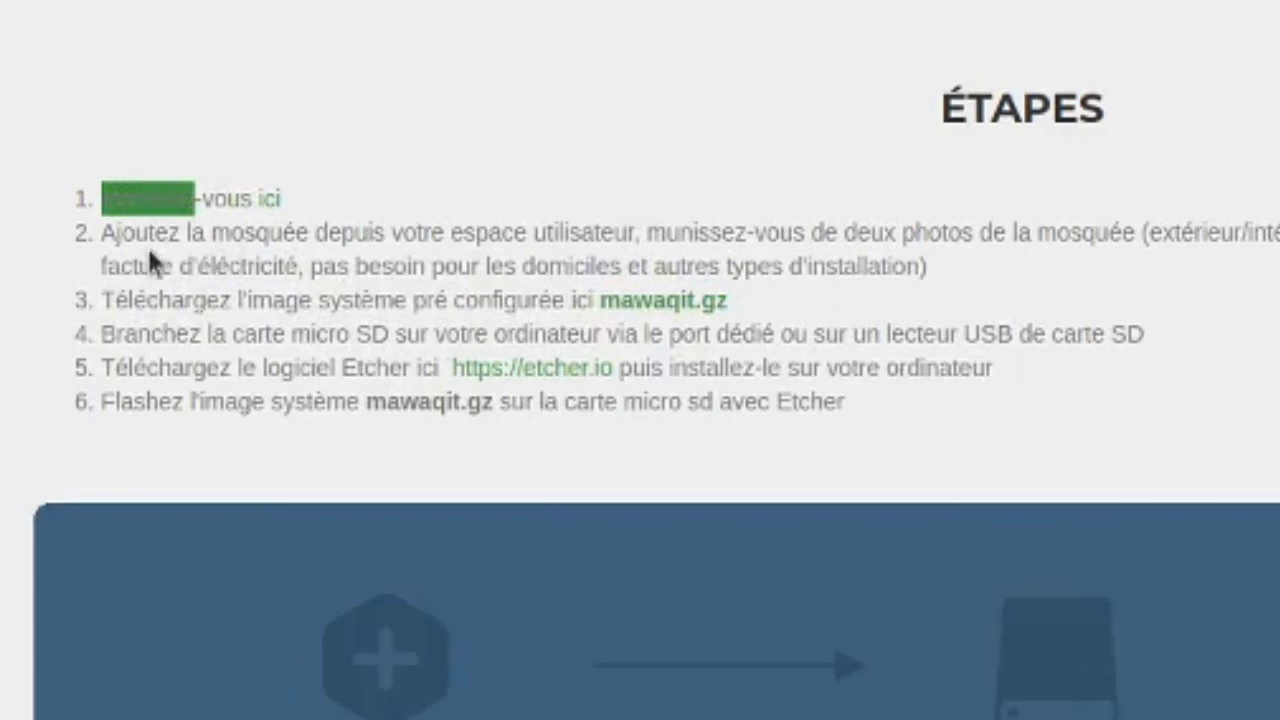
left_click(150, 236)
left_click_drag(150, 236, 457, 257)
left_click(137, 336)
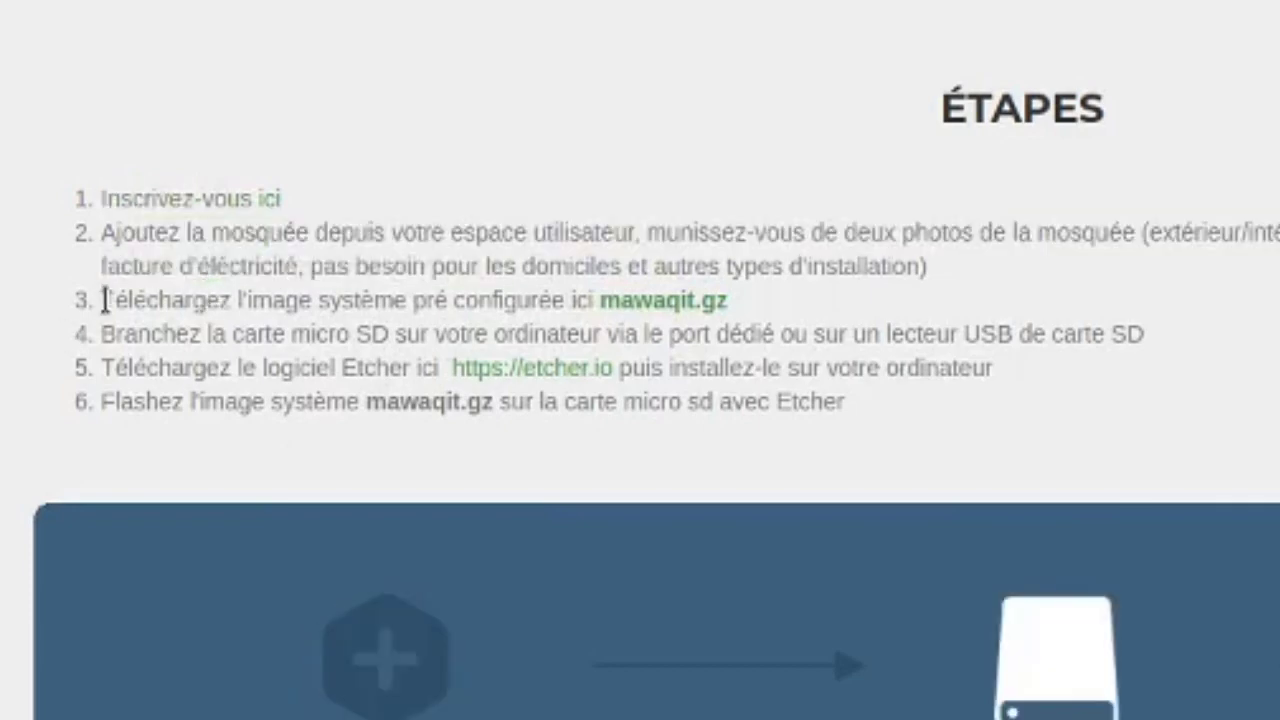
left_click_drag(103, 297, 442, 297)
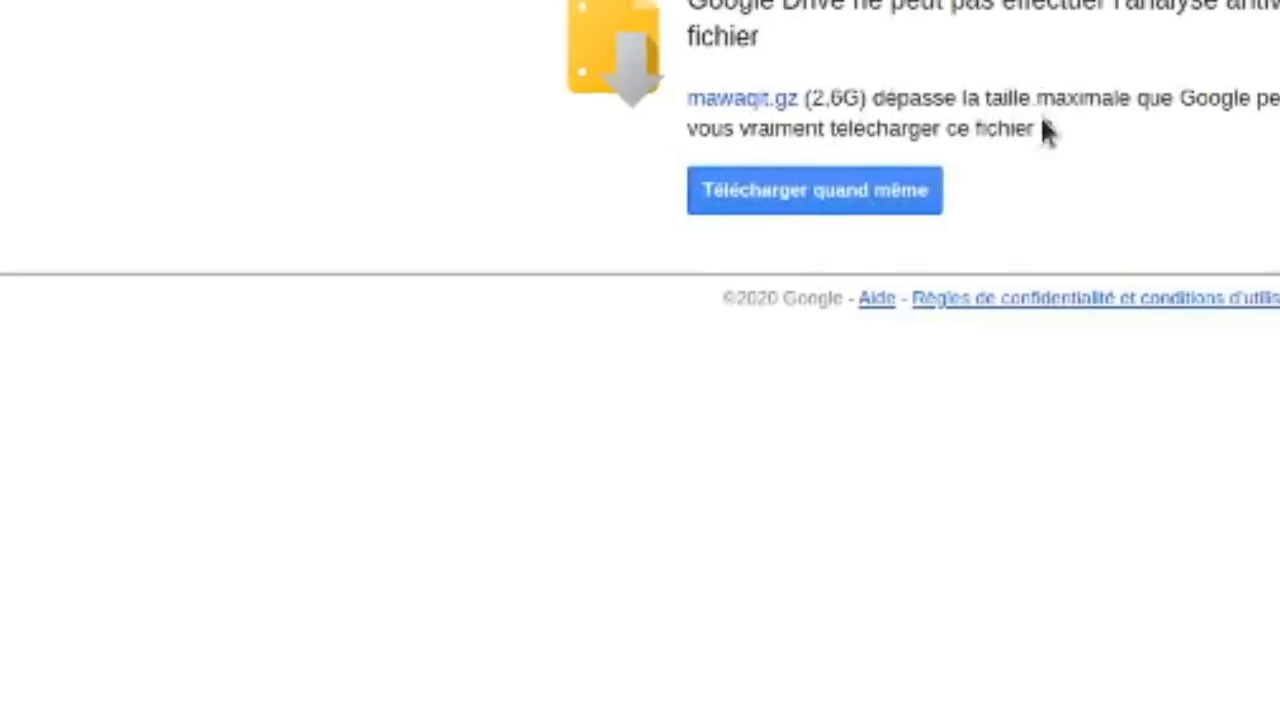
left_click(408, 393)
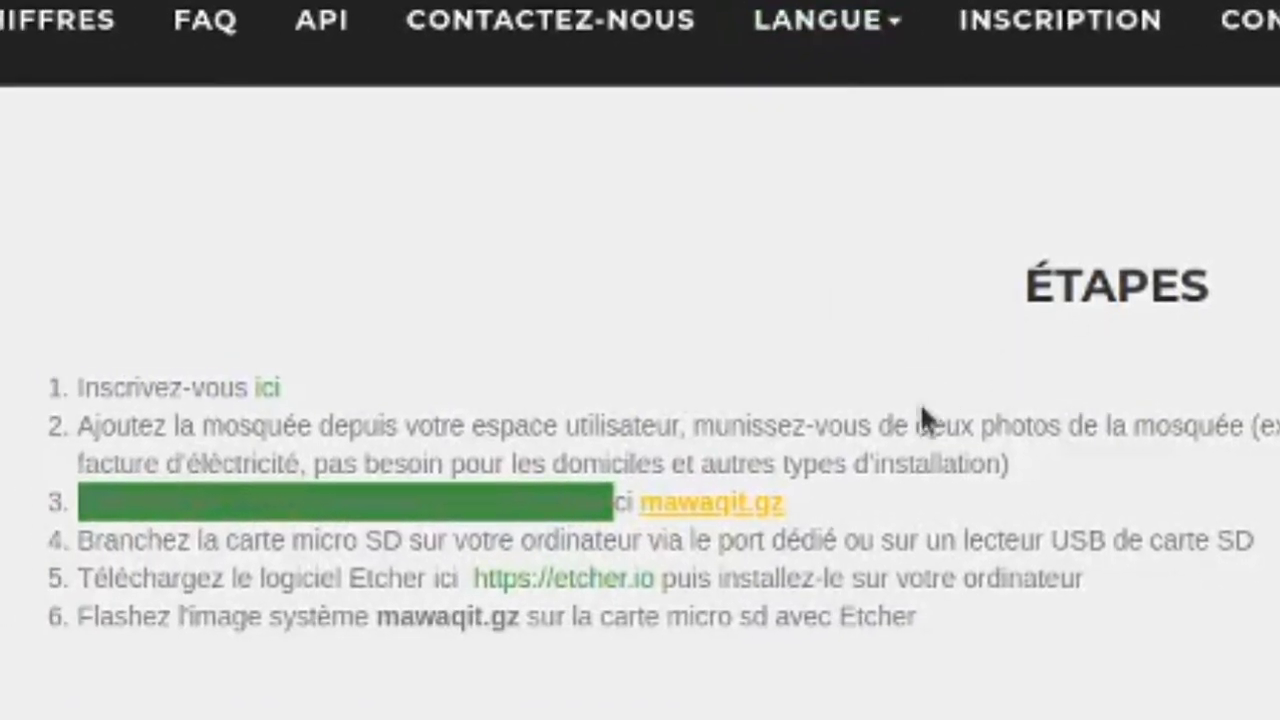
scroll(922, 418, "down", 1)
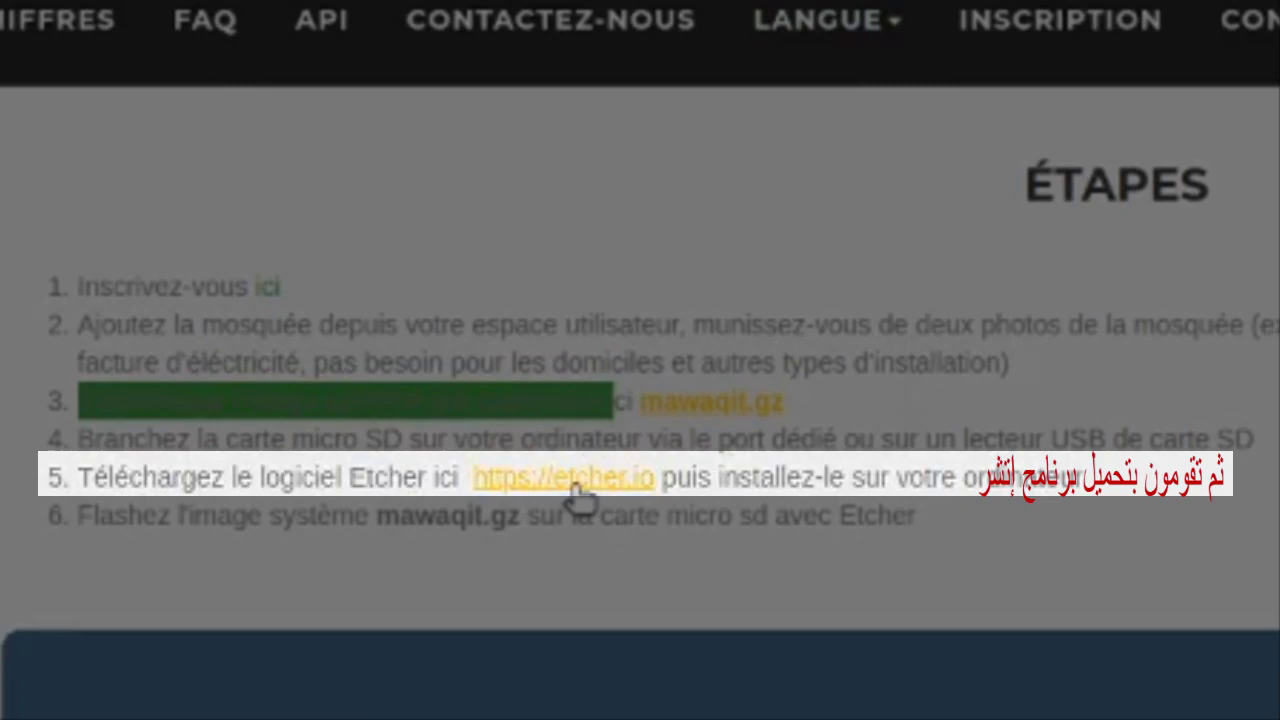
Look over the balenaEtcher Linux x64 download options, then close the balenaEtcher tab.
left_click(565, 480)
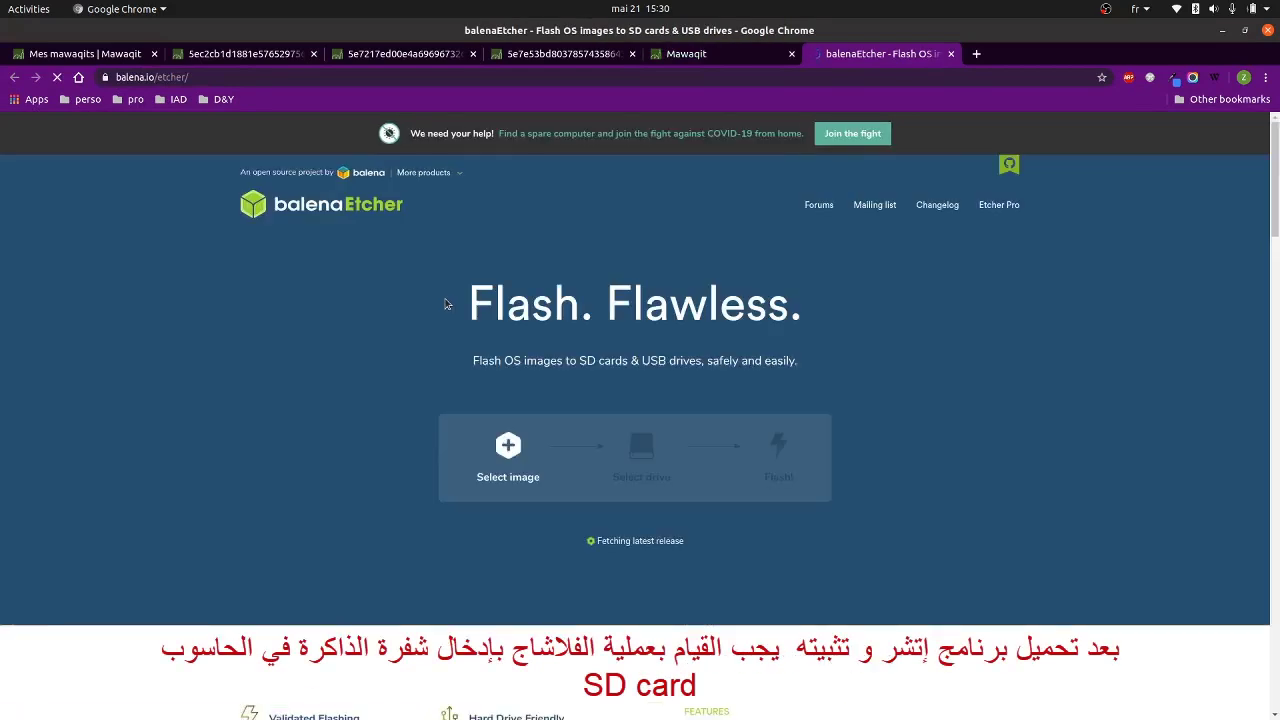
scroll(630, 495, "down", 1)
mouse_move(655, 476)
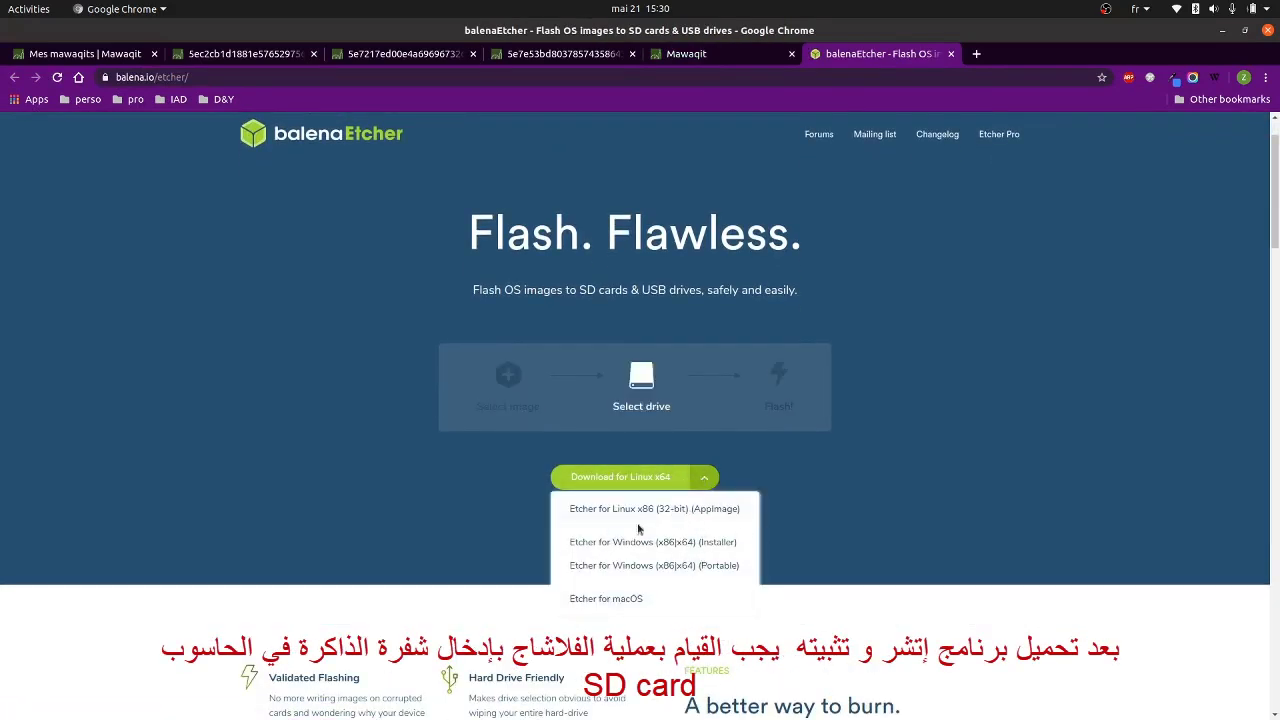
scroll(645, 542, "down", 1)
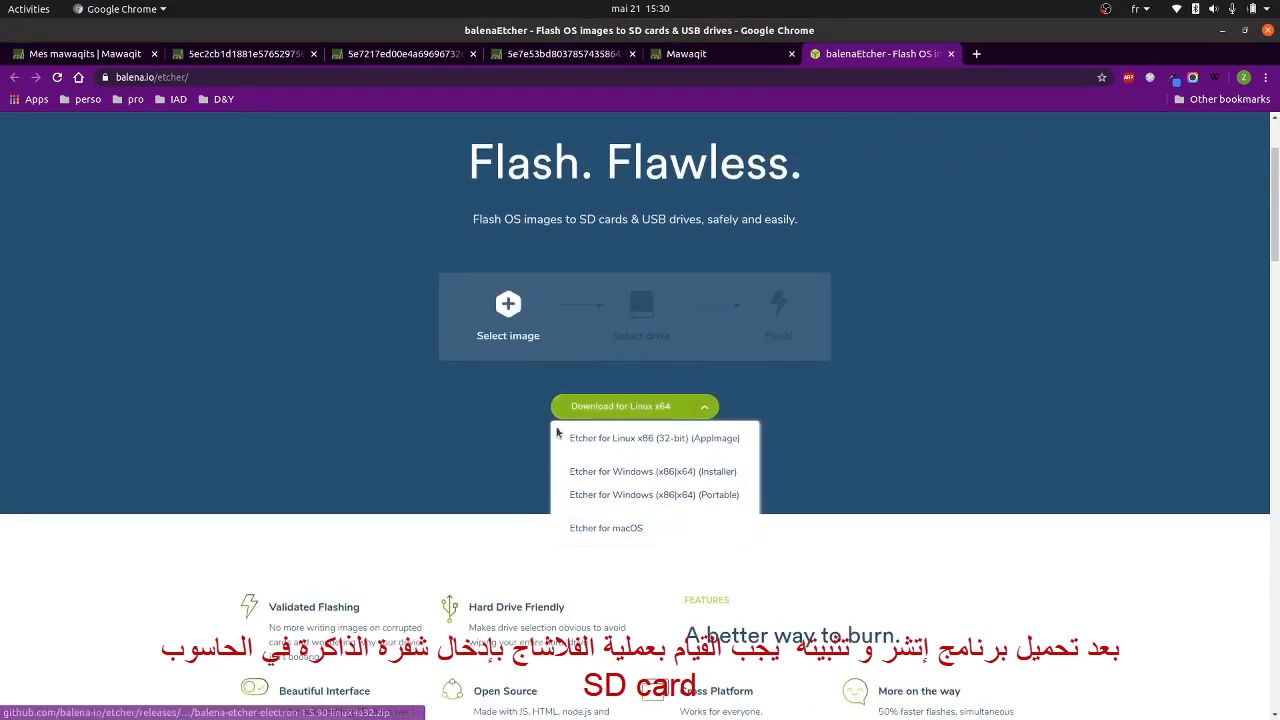
left_click(398, 430)
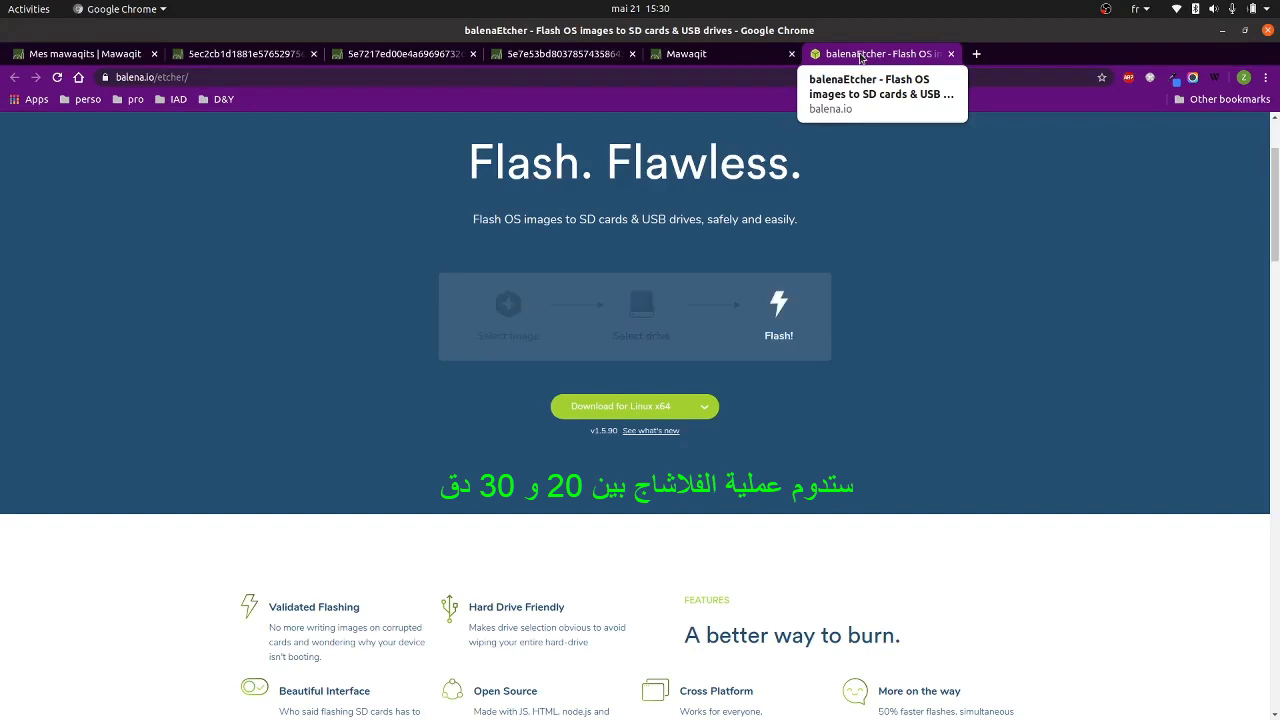
key("ctrl+w")
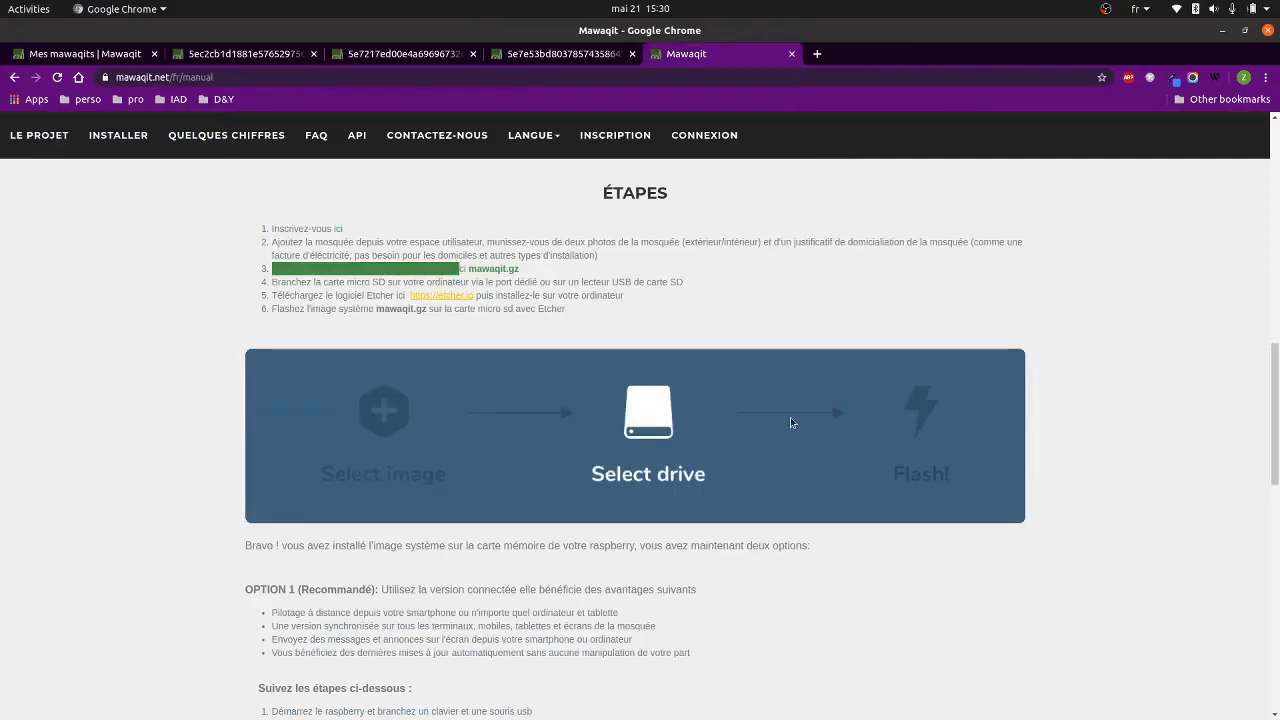
Scroll the mawaqit.net manual page down past the Etcher installation steps.
scroll(415, 352, "down", 1)
scroll(415, 352, "down", 2)
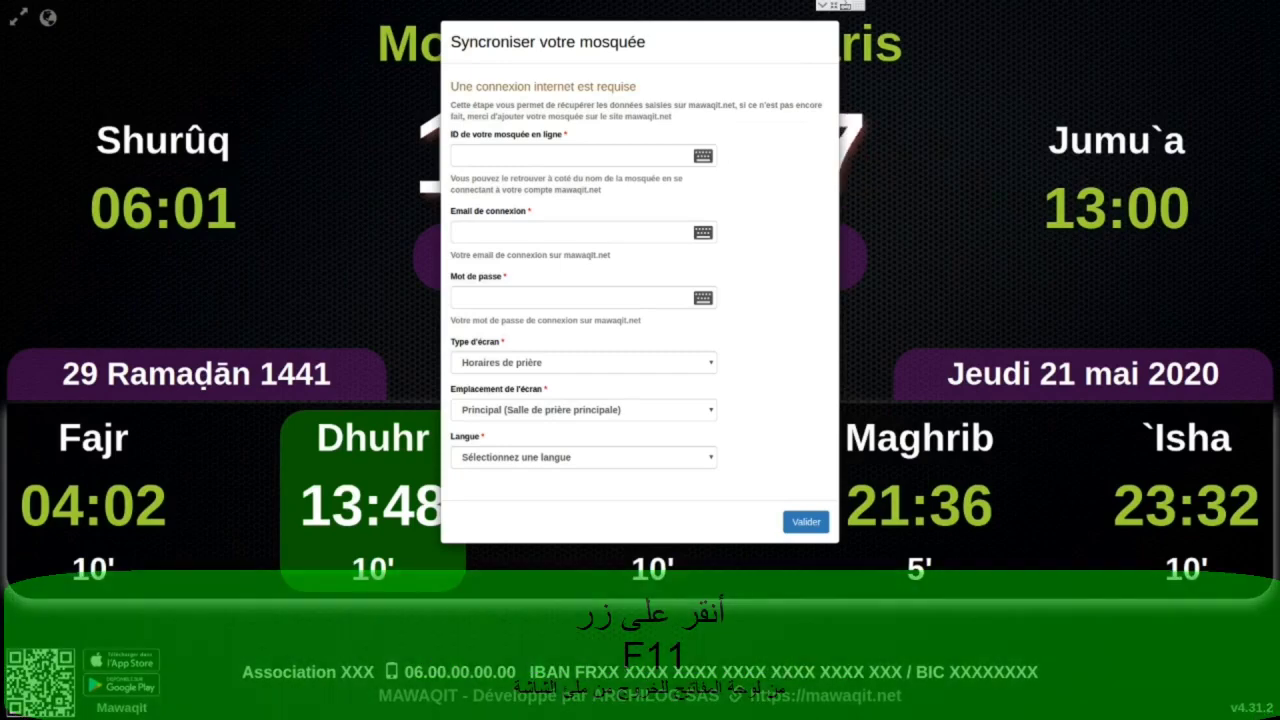
Exit full screen and show the Wi-Fi network list from the Pi taskbar tray.
key("F11")
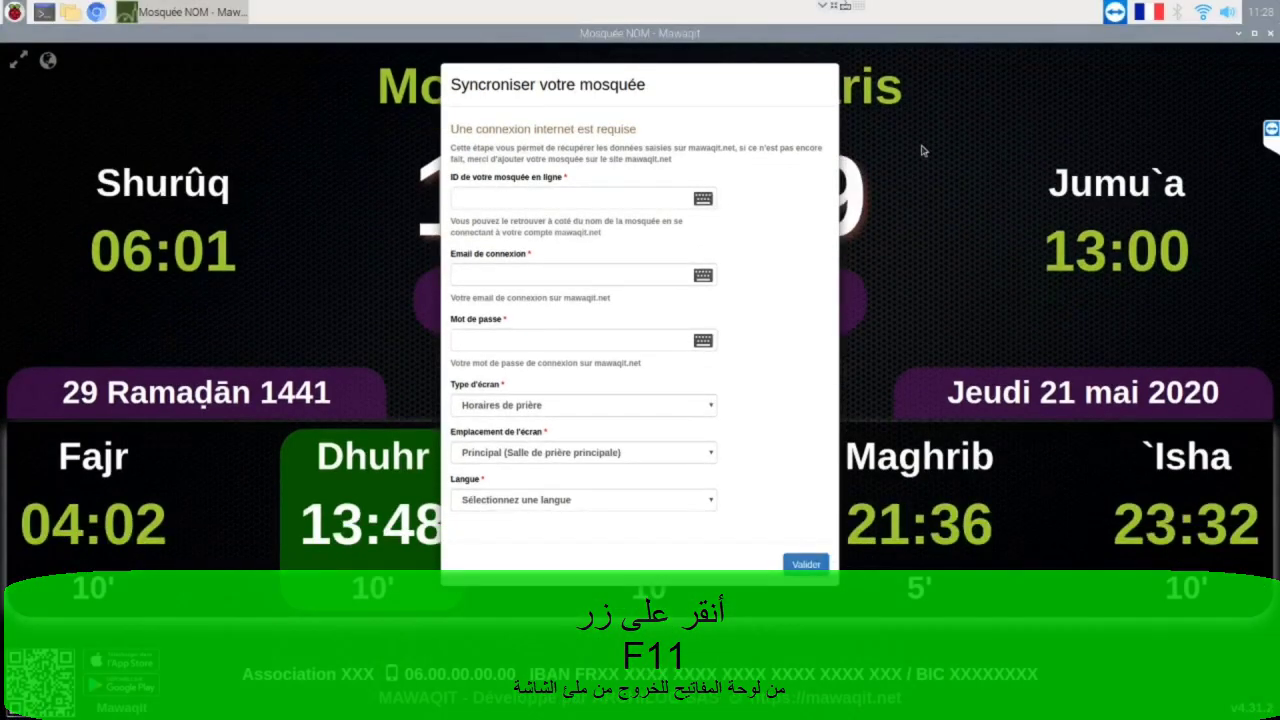
left_click(1205, 14)
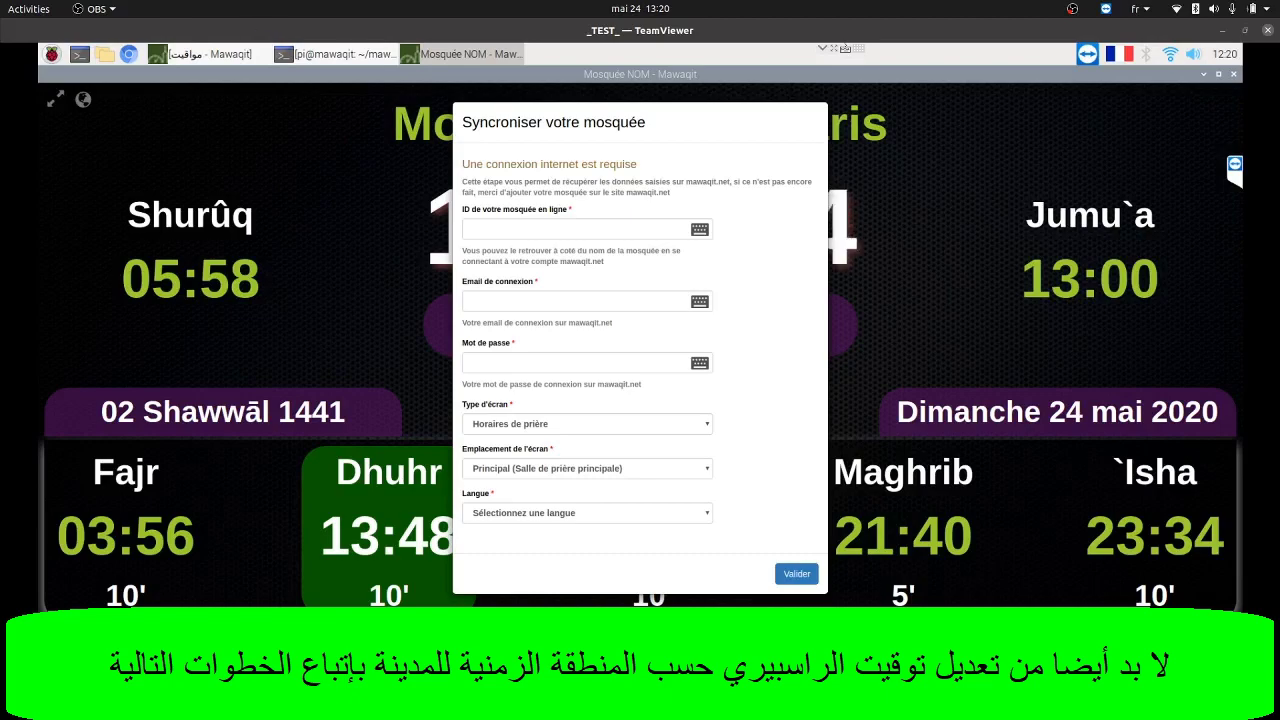
In Raspberry Pi Configuration's Localisation settings, change the timezone from Europe/Paris to Africa / Algiers.
left_click(52, 56)
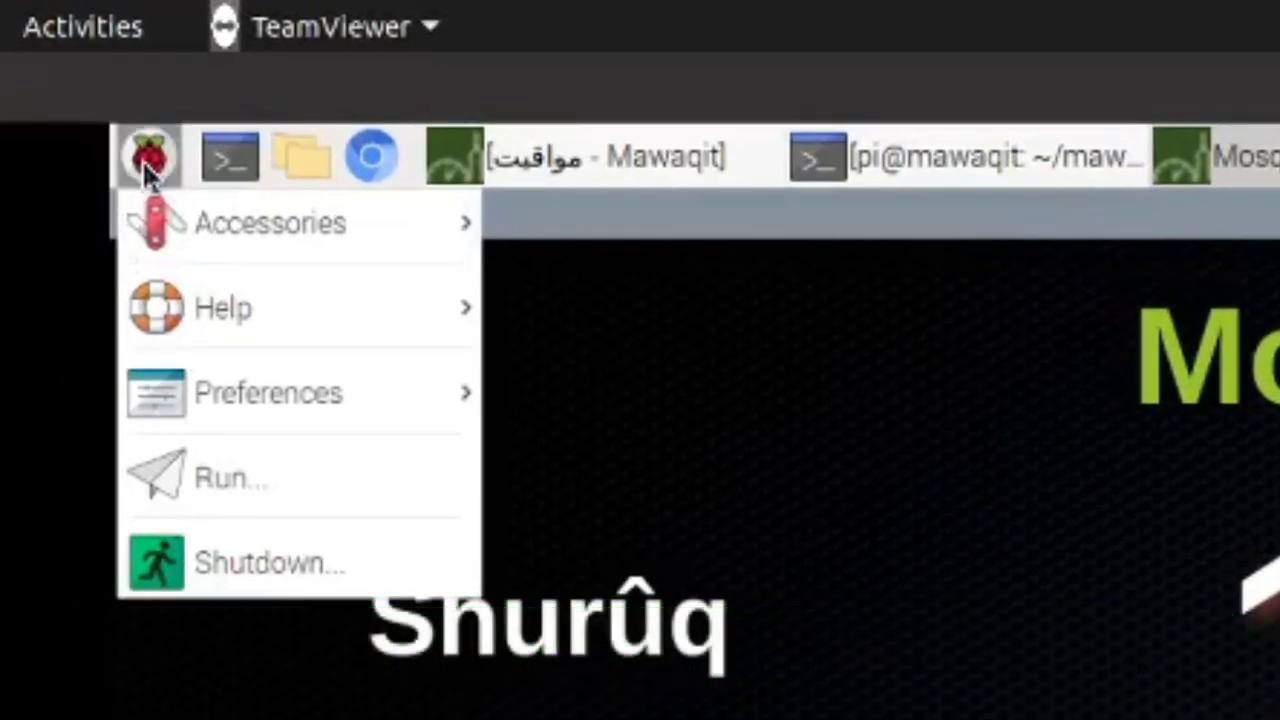
left_click(280, 390)
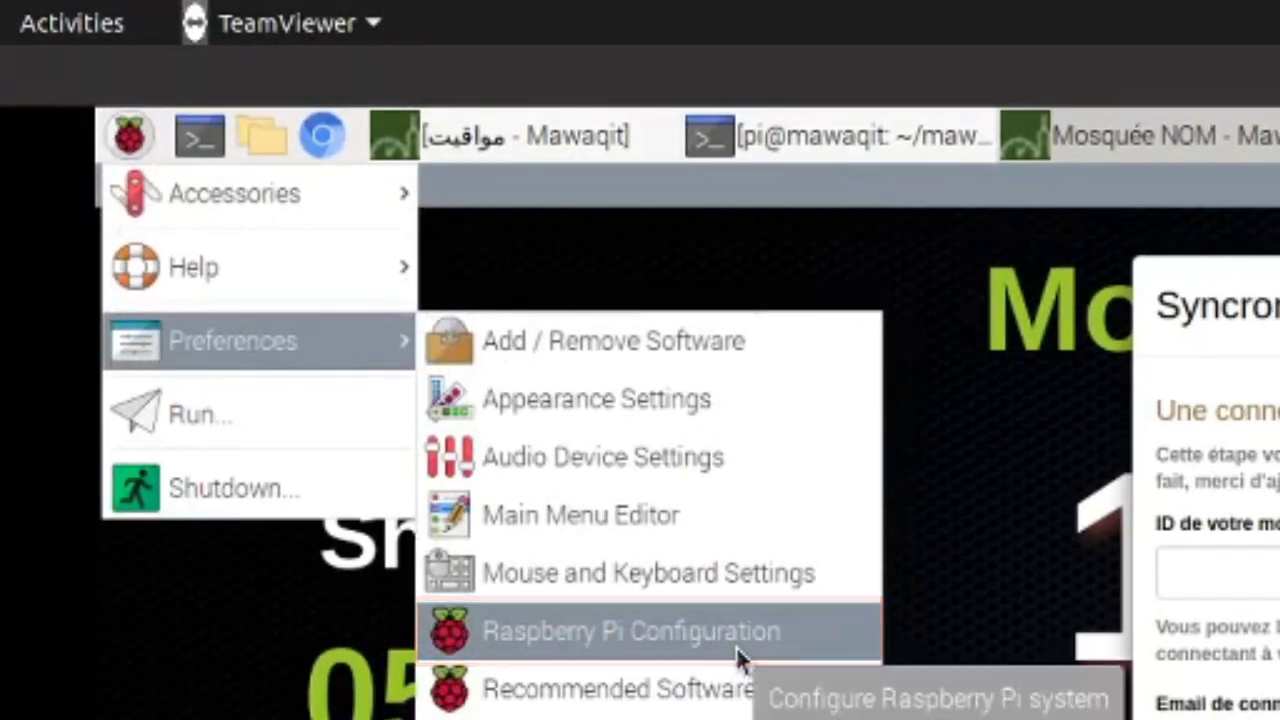
left_click(840, 708)
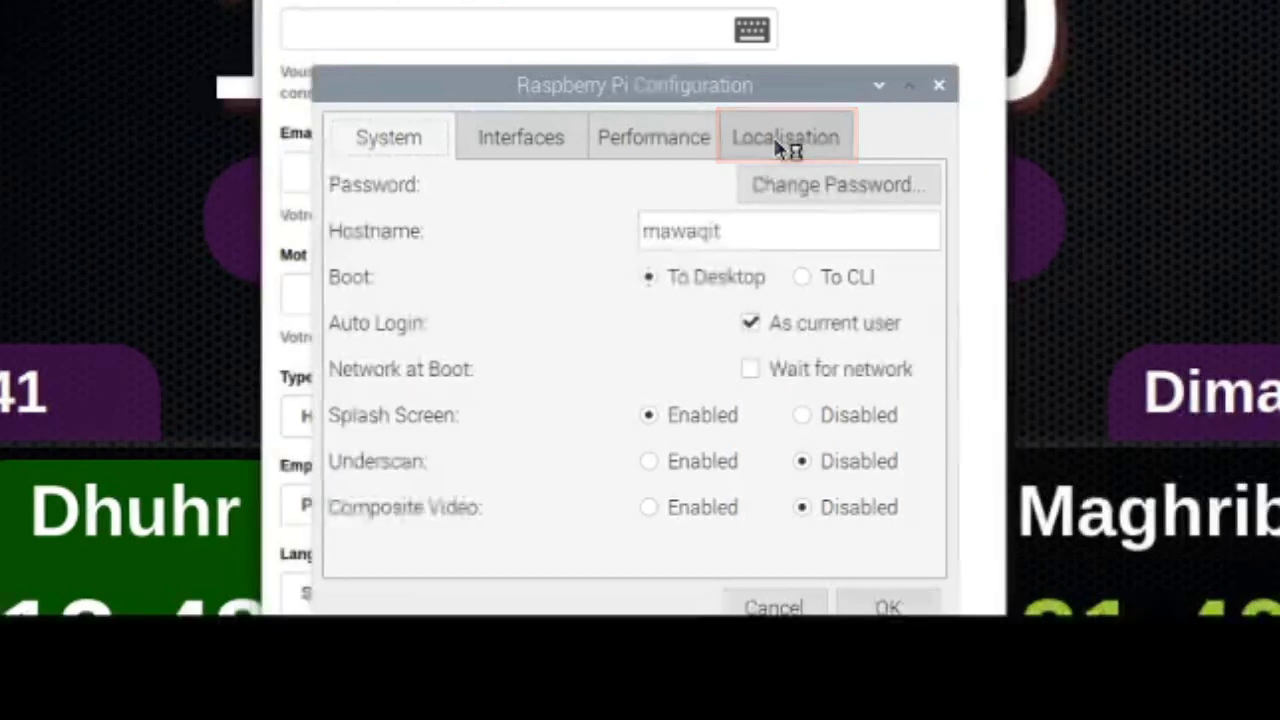
left_click(785, 140)
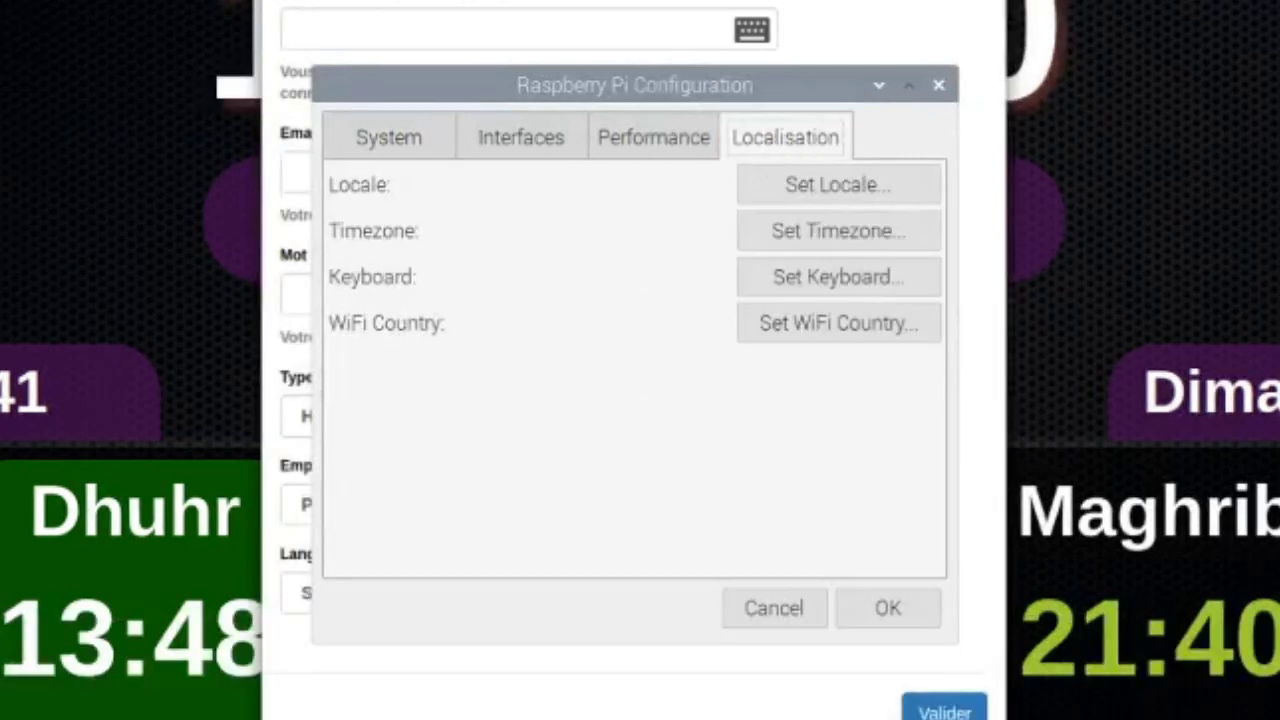
left_click(828, 245)
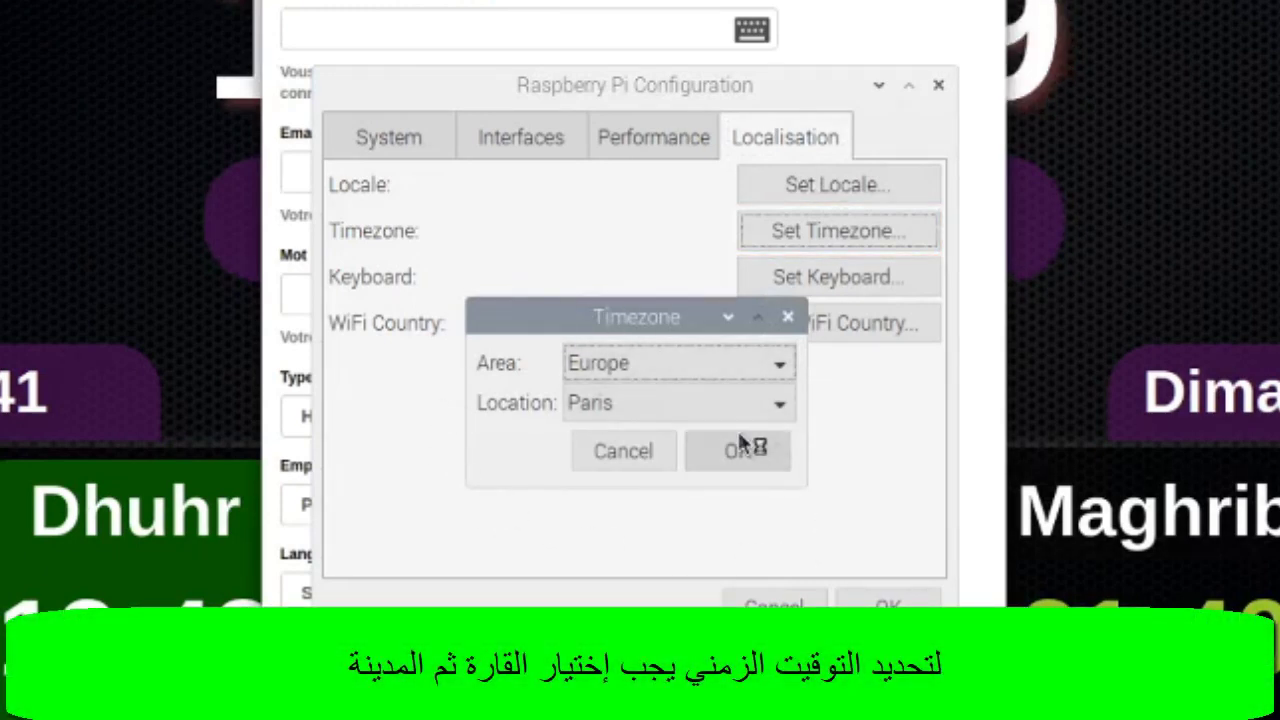
left_click(727, 366)
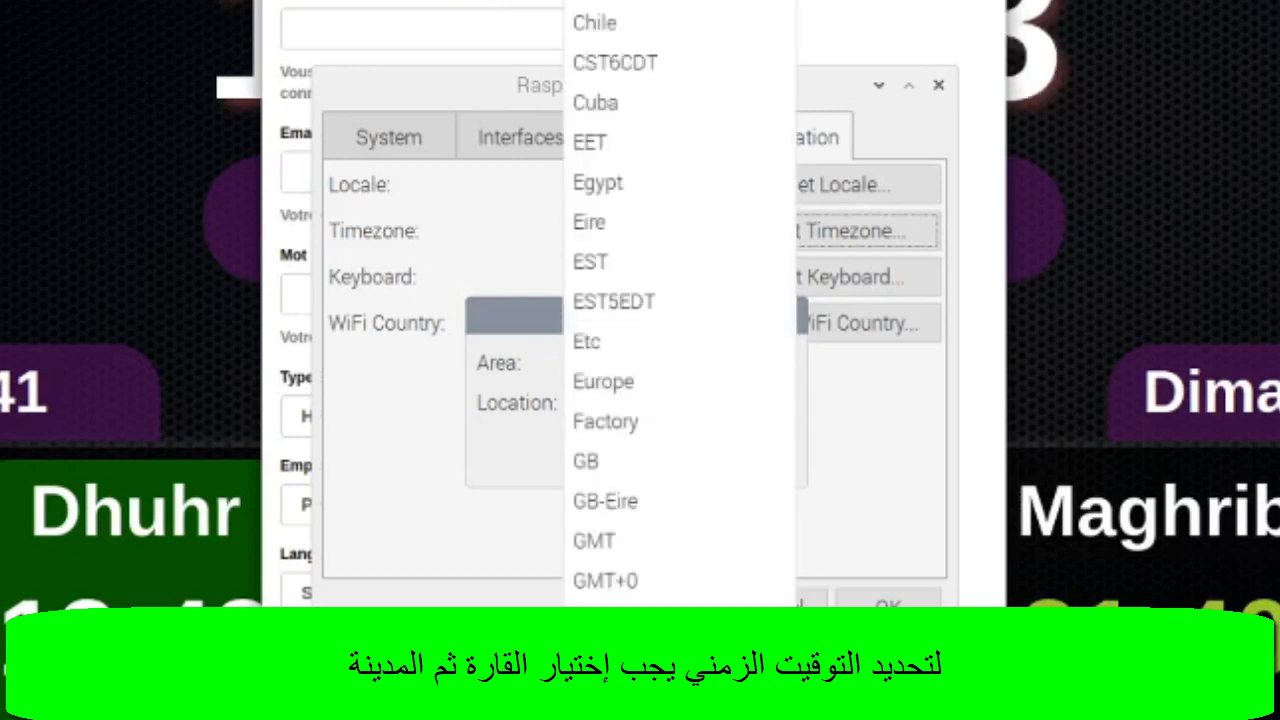
scroll(680, 300, "up", 2)
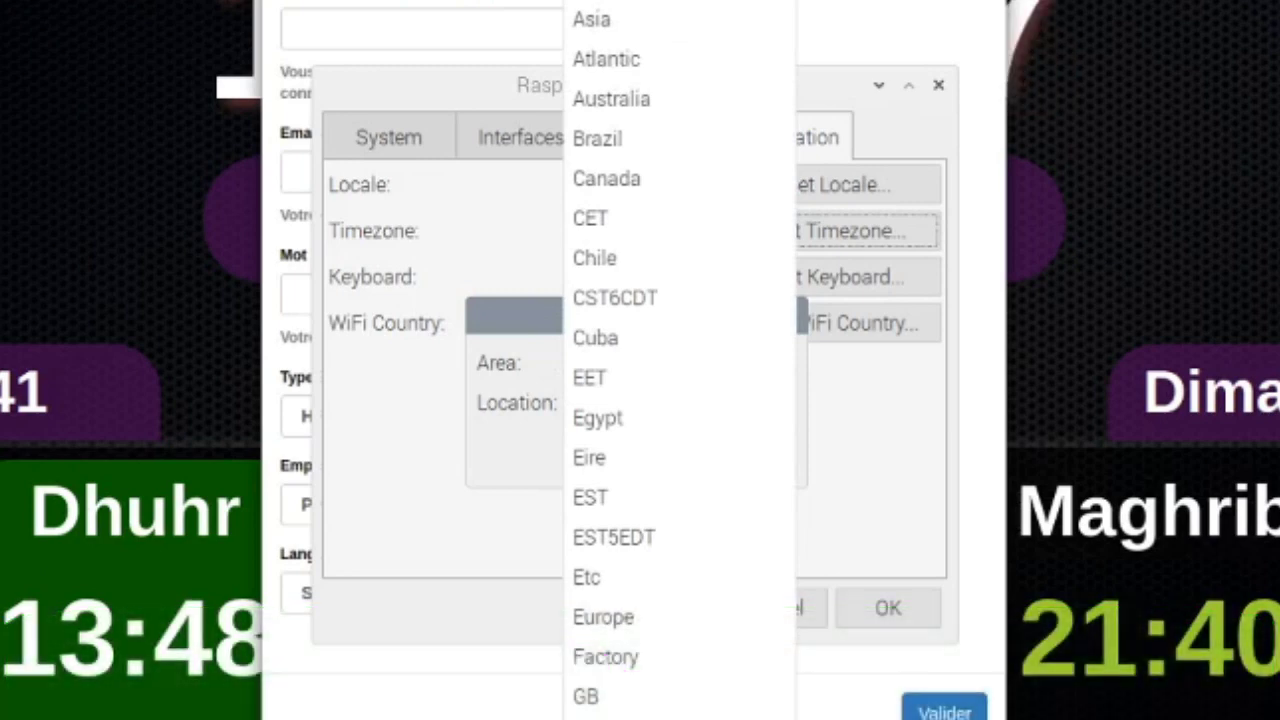
left_click(660, 2)
left_click(707, 403)
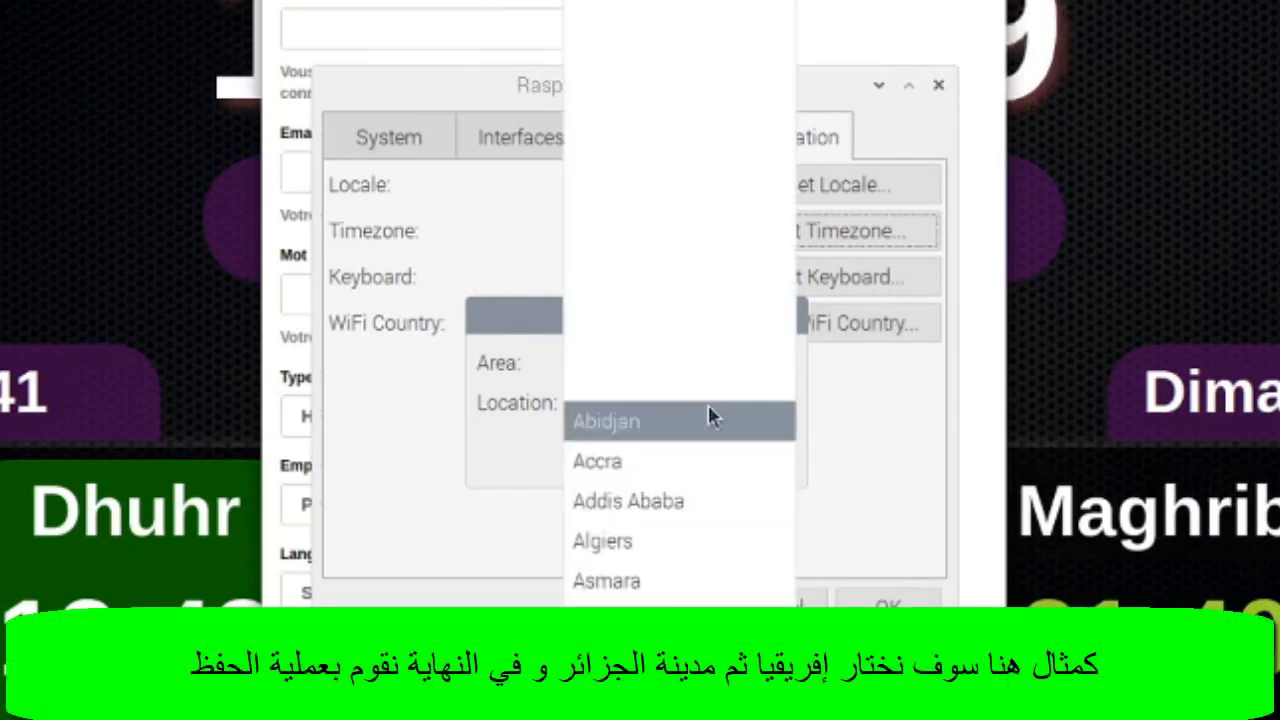
left_click(680, 545)
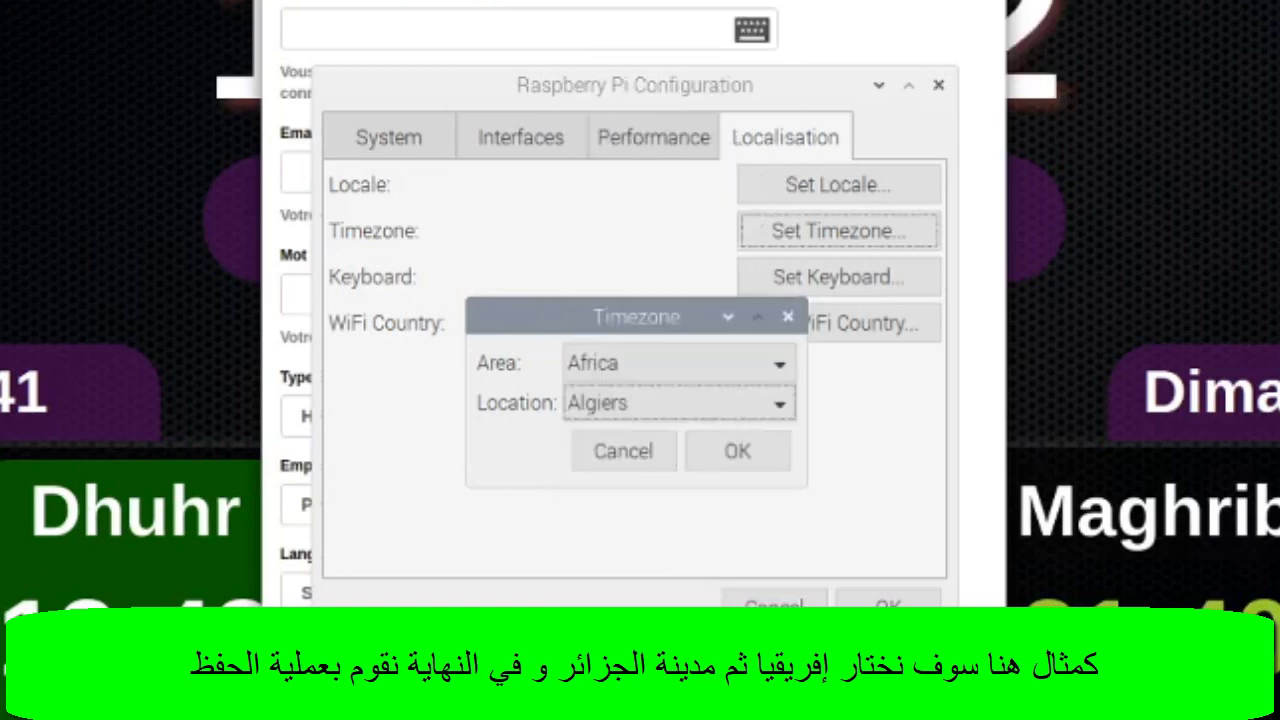
left_click(749, 447)
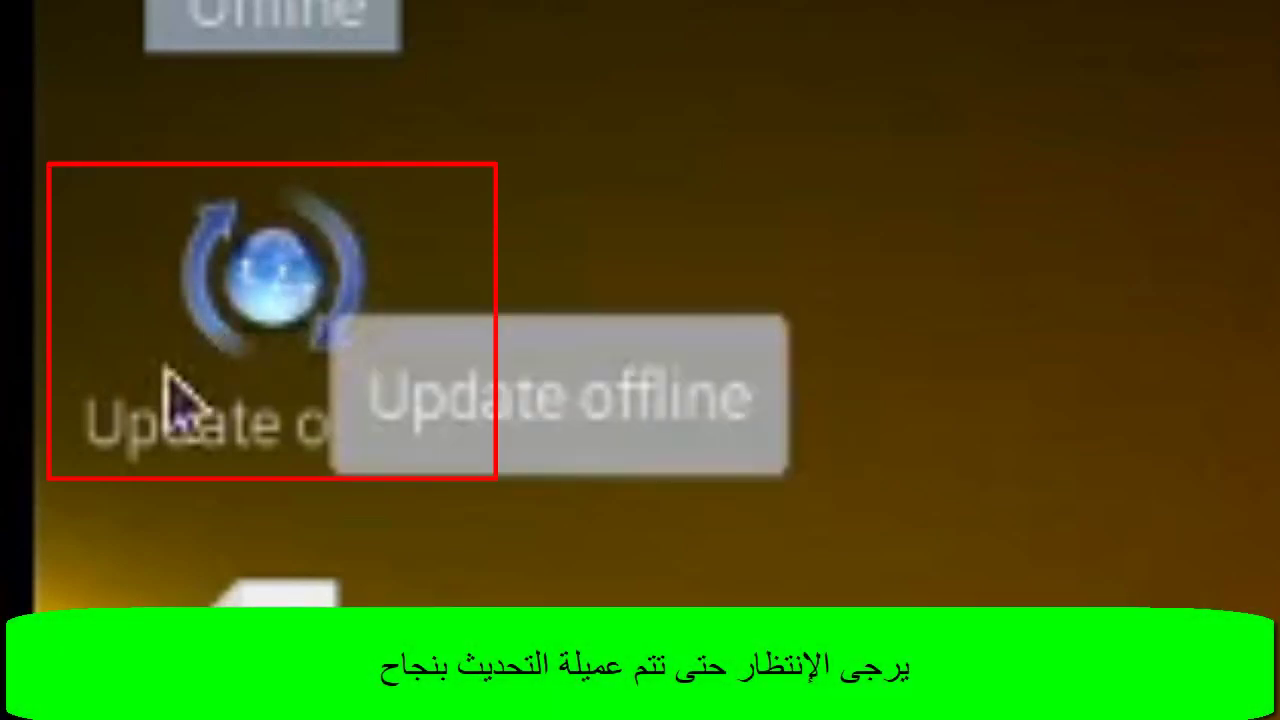
Run the Update offline desktop icon, then dismiss the Wi-Fi network list.
left_click(286, 230)
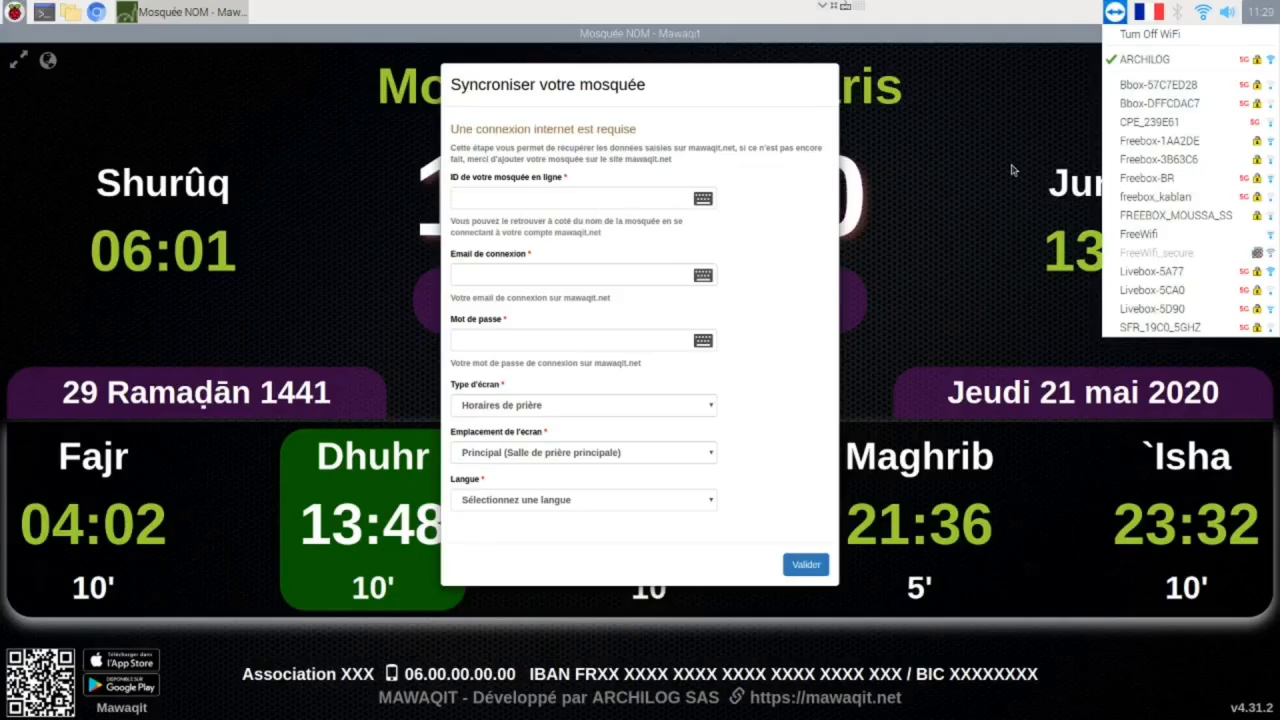
left_click(1012, 170)
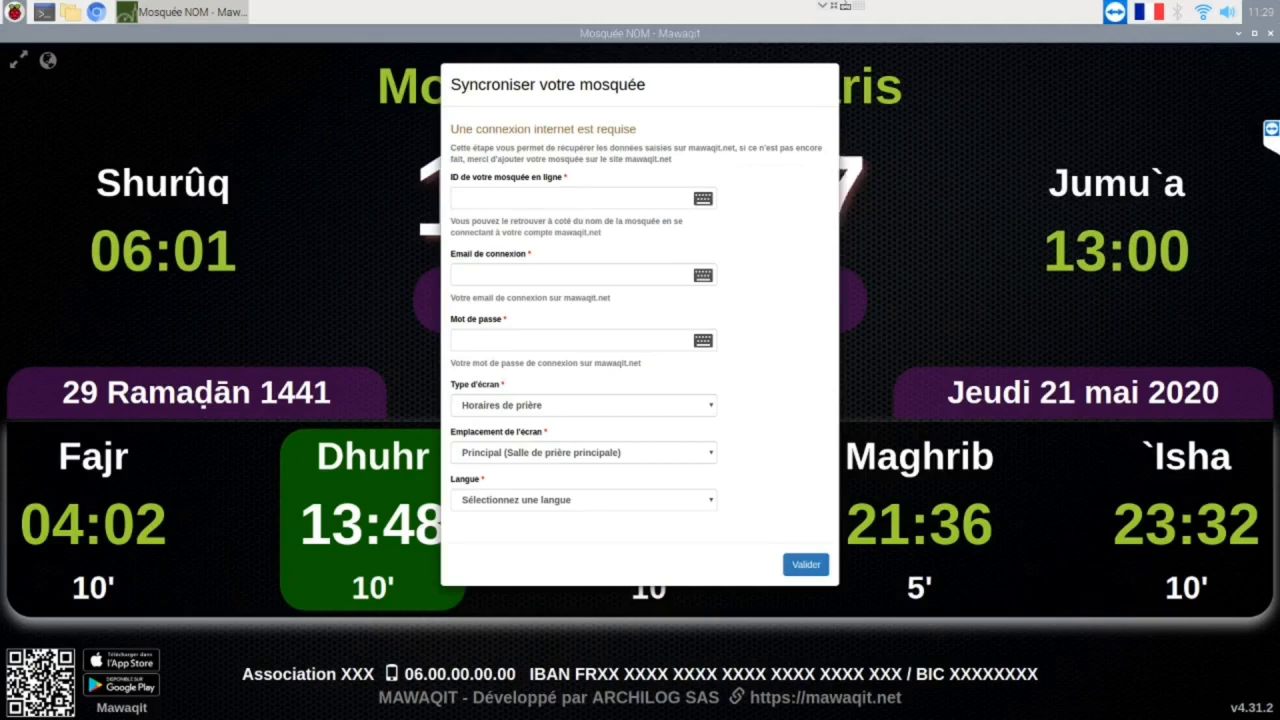
Return to full screen and enter mosque ID 60, the account's login e-mail and password.
key("F11")
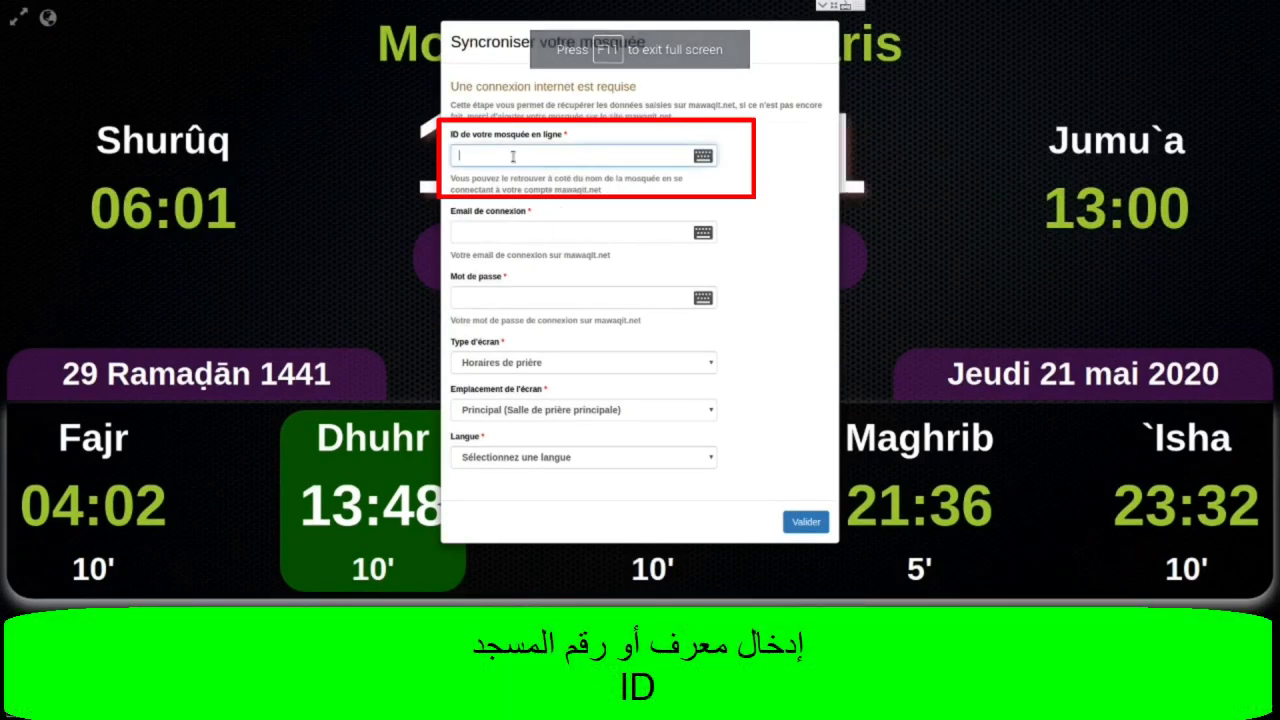
left_click(513, 156)
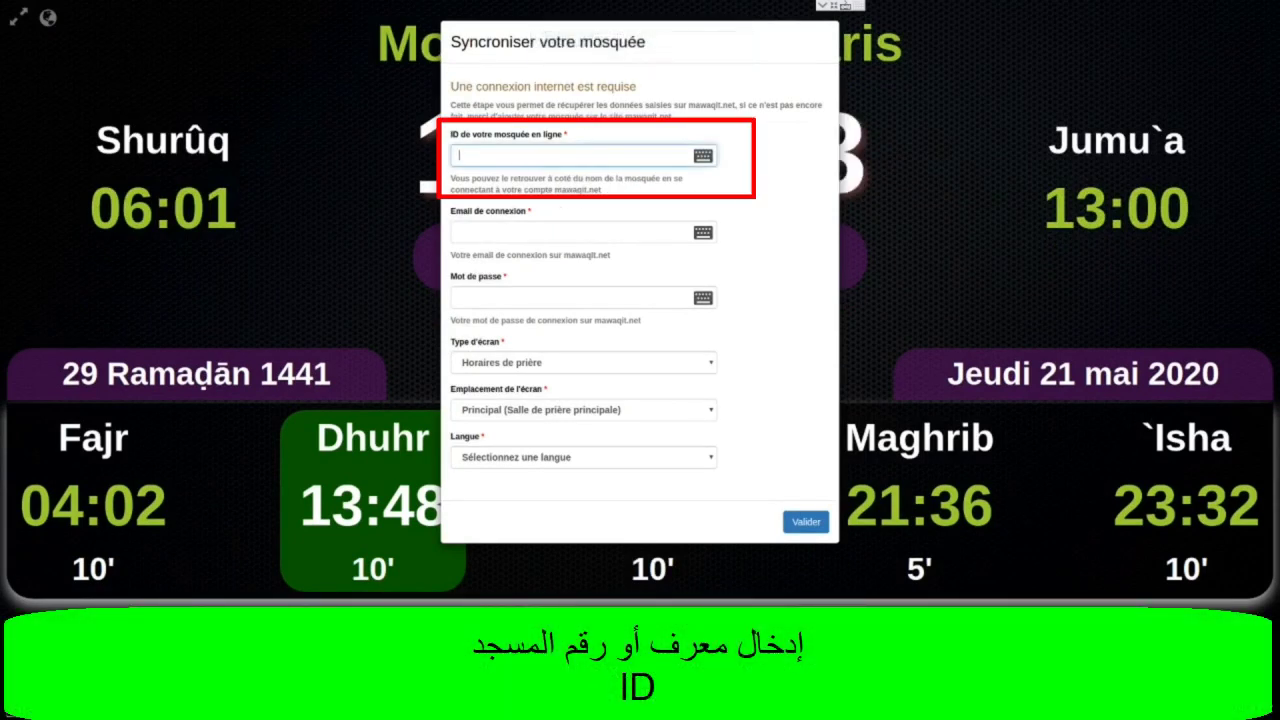
type("6")
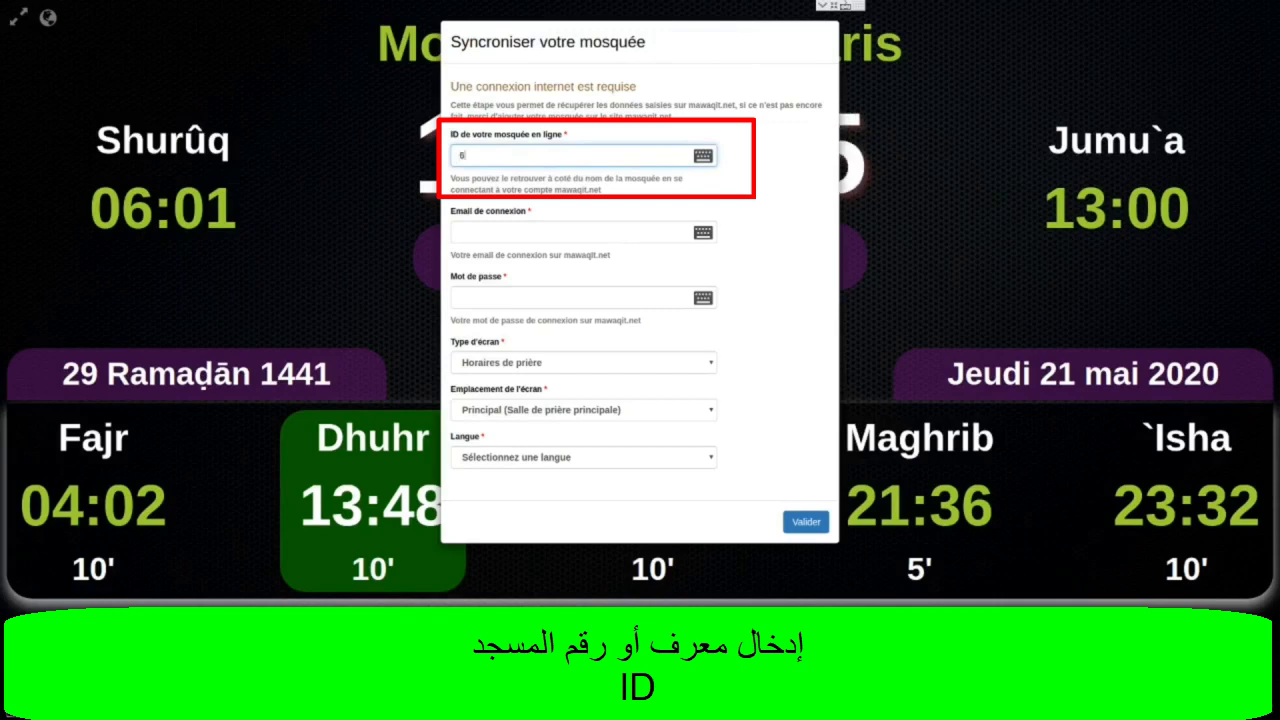
type("0")
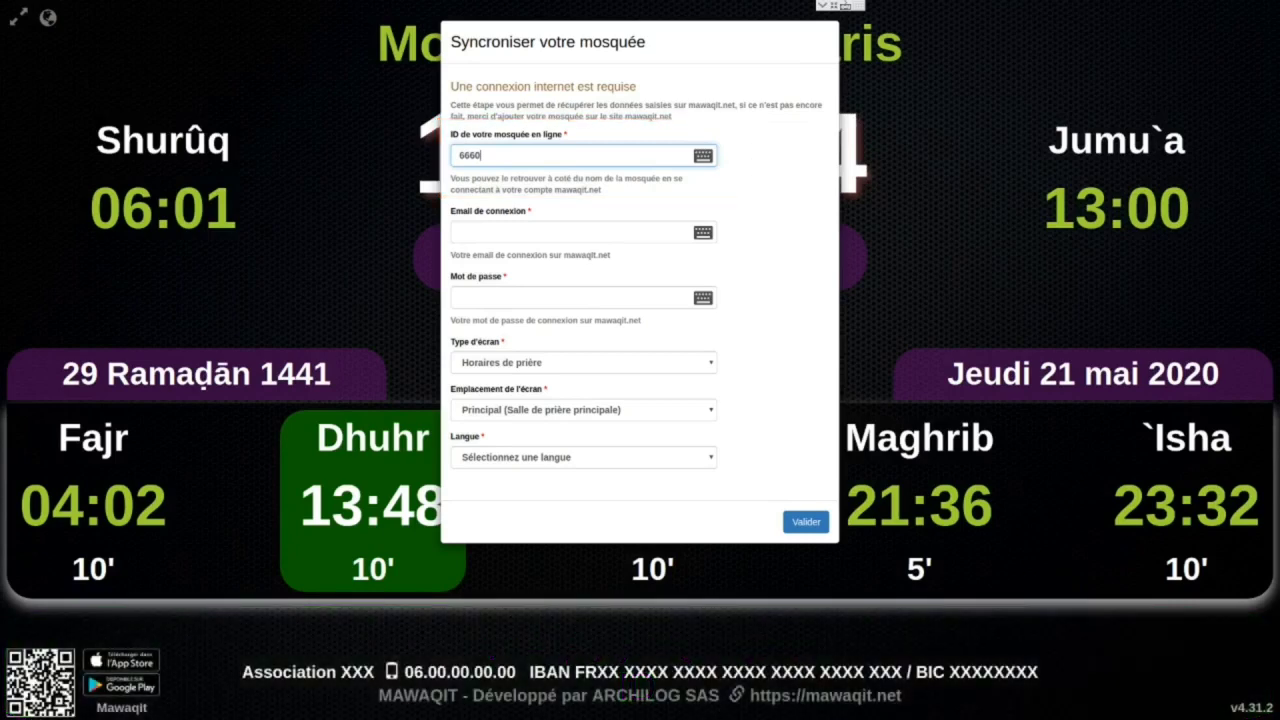
left_click(572, 232)
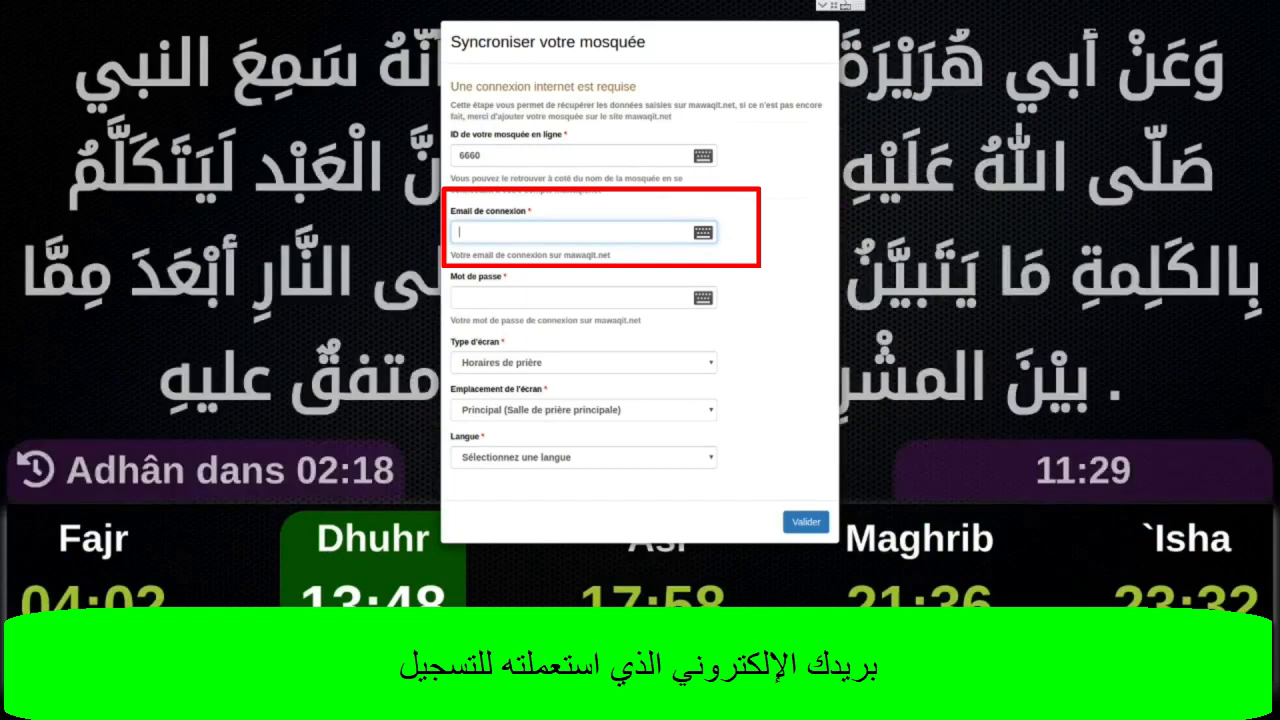
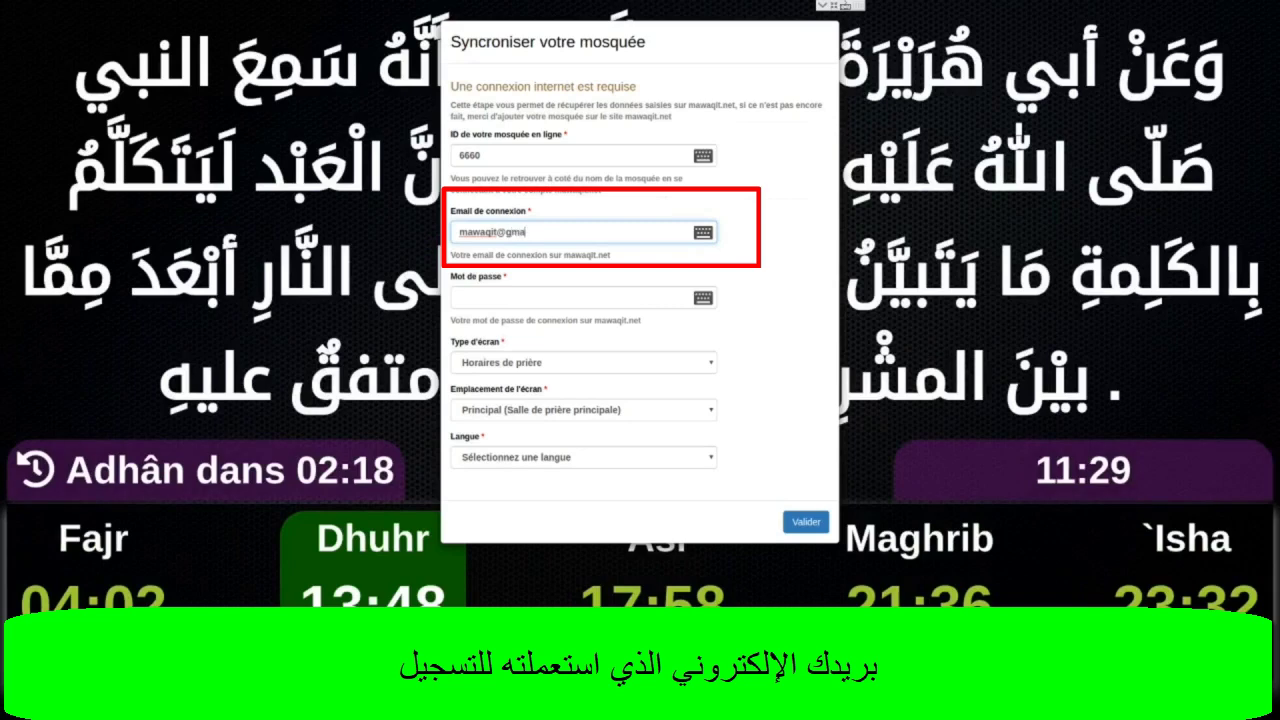
key("Tab")
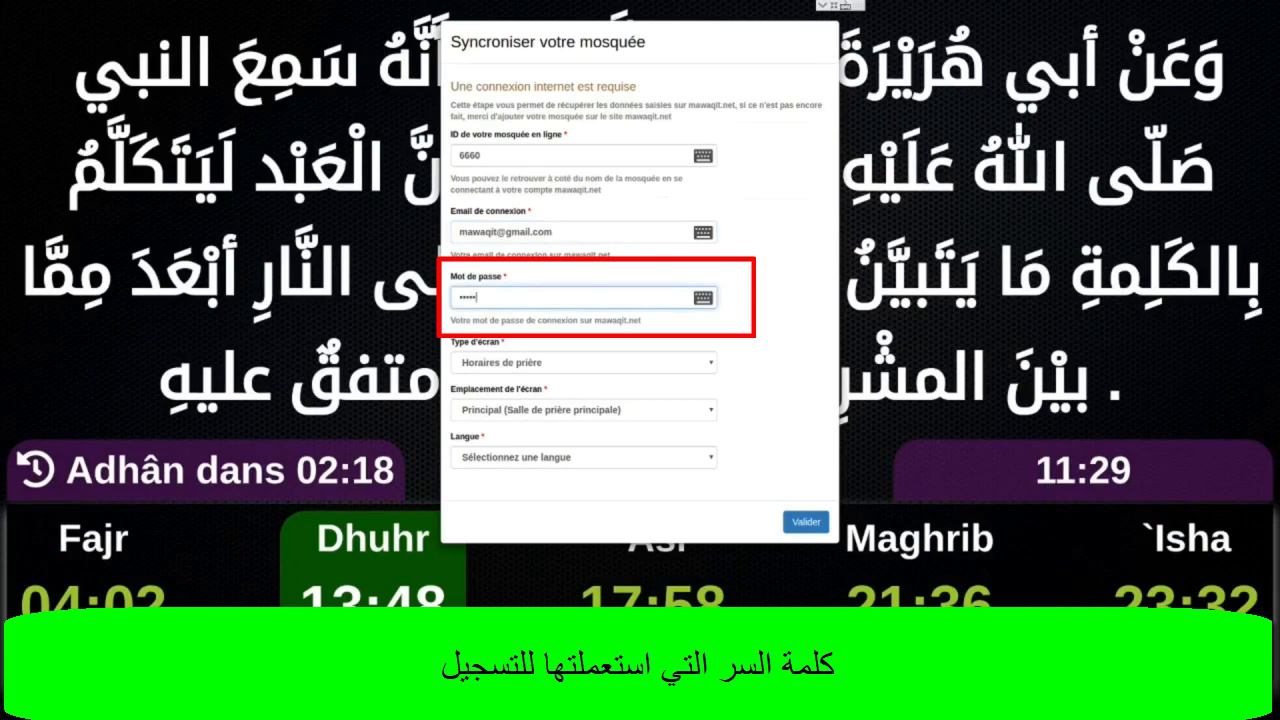
type("******")
key("Tab")
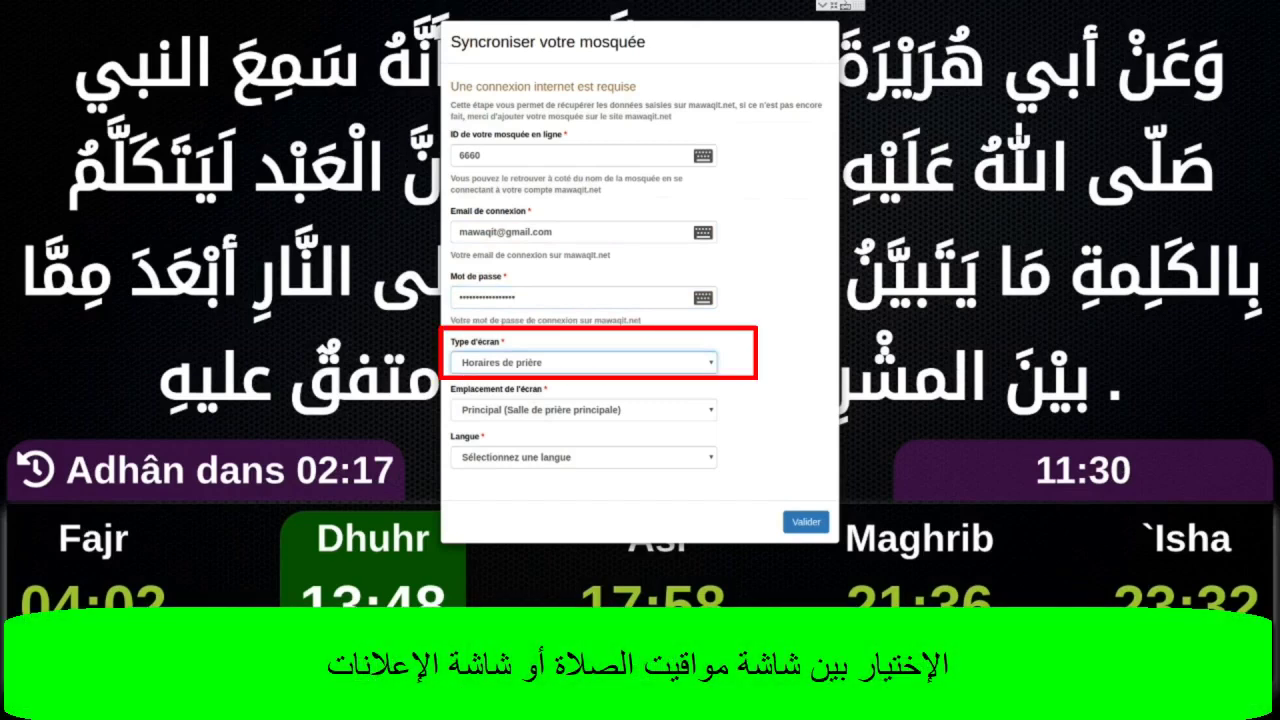
Choose screen type Horaires de prière, location Principal, language Français, then submit with Valider.
left_click(545, 365)
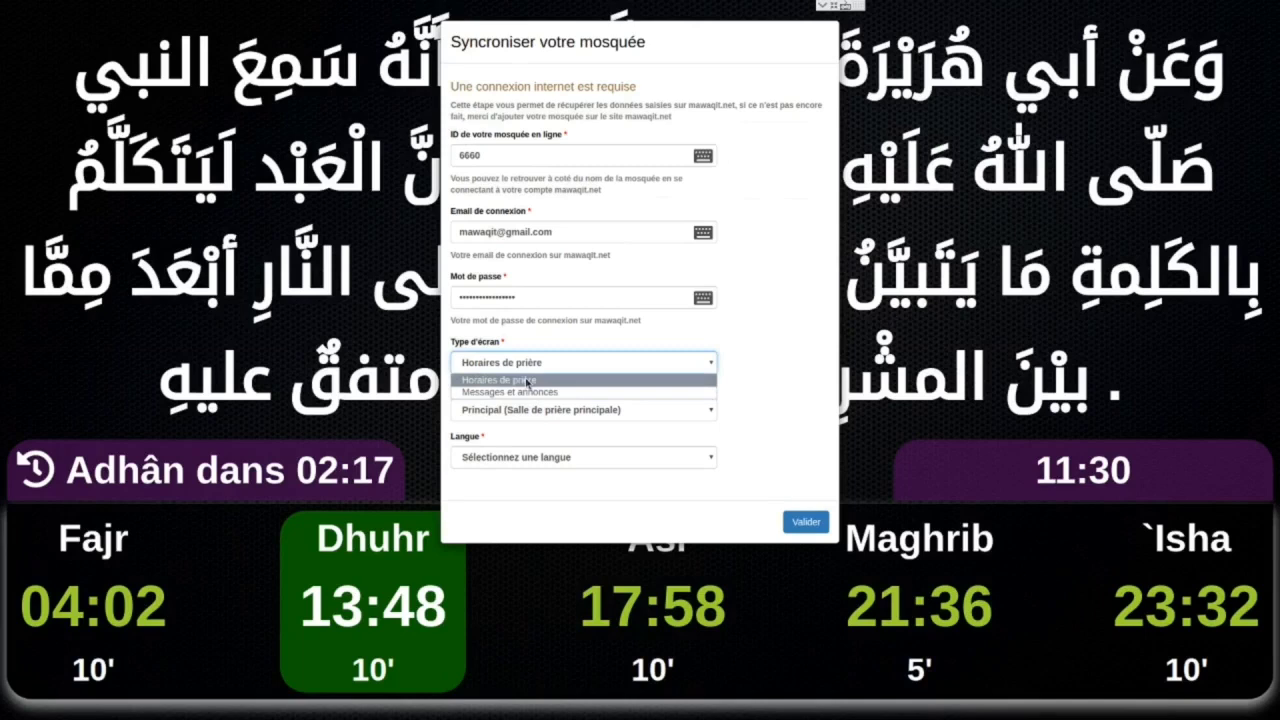
left_click(527, 381)
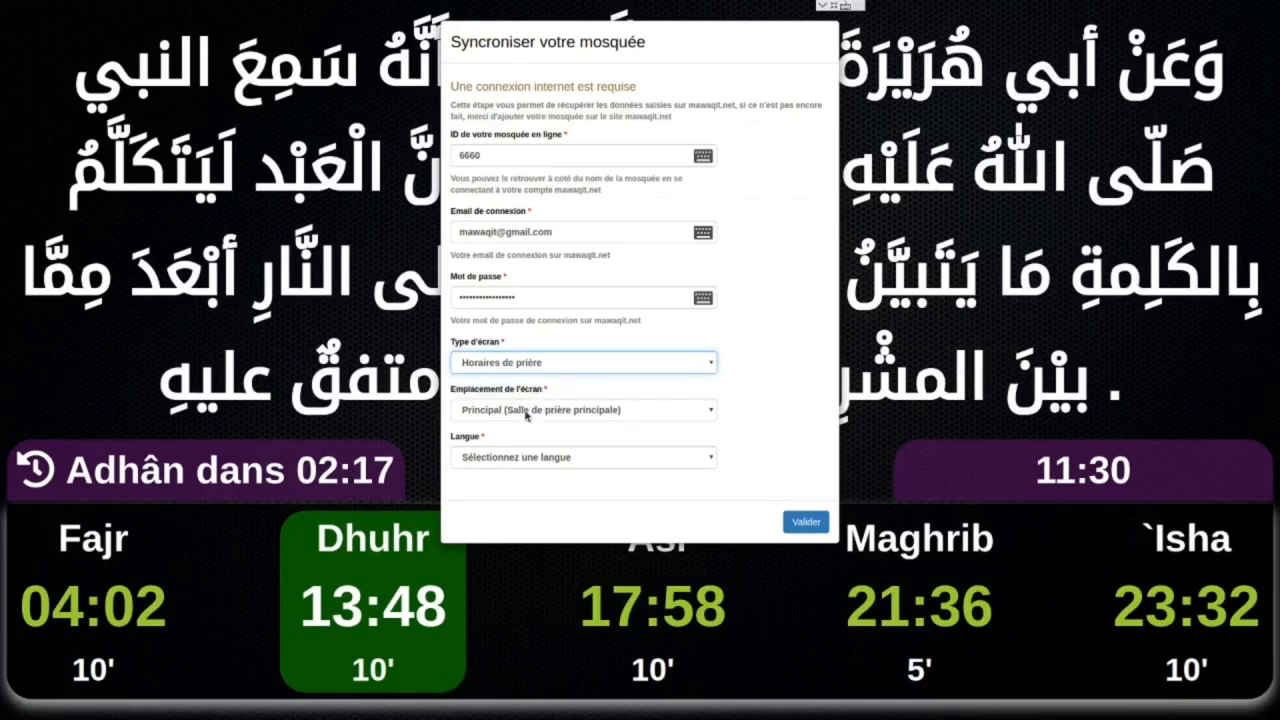
left_click(527, 413)
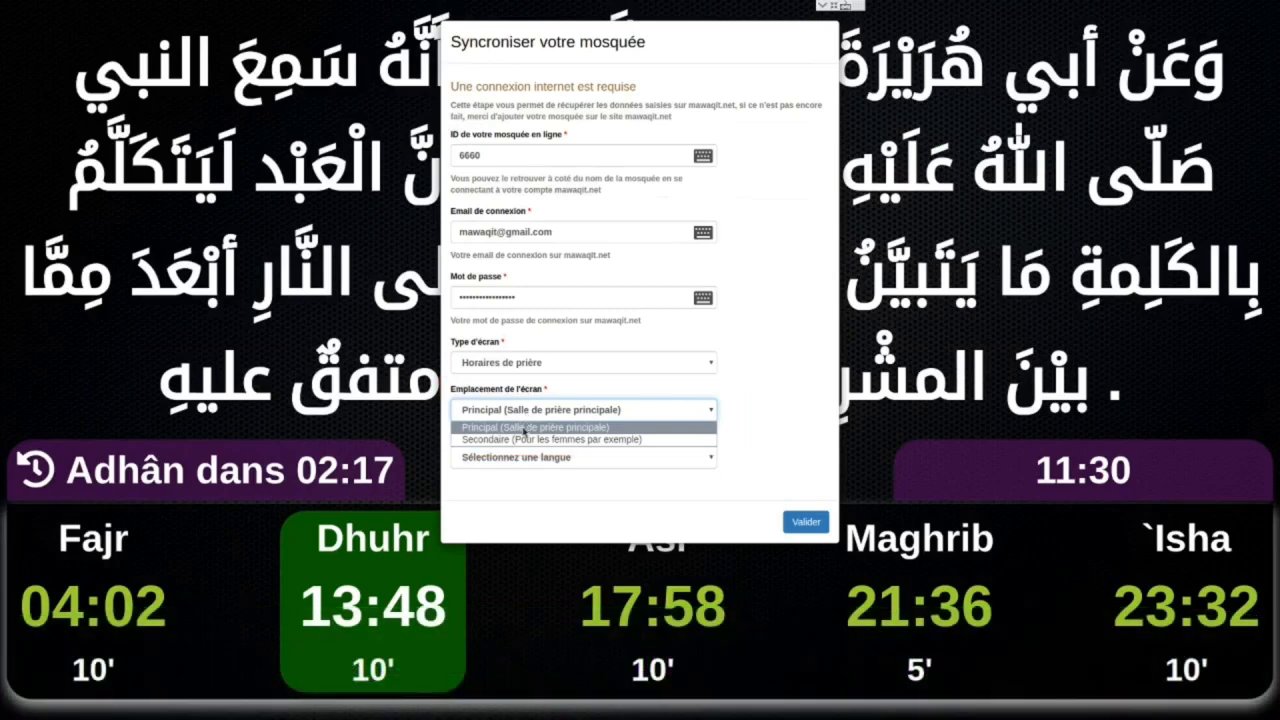
left_click(524, 432)
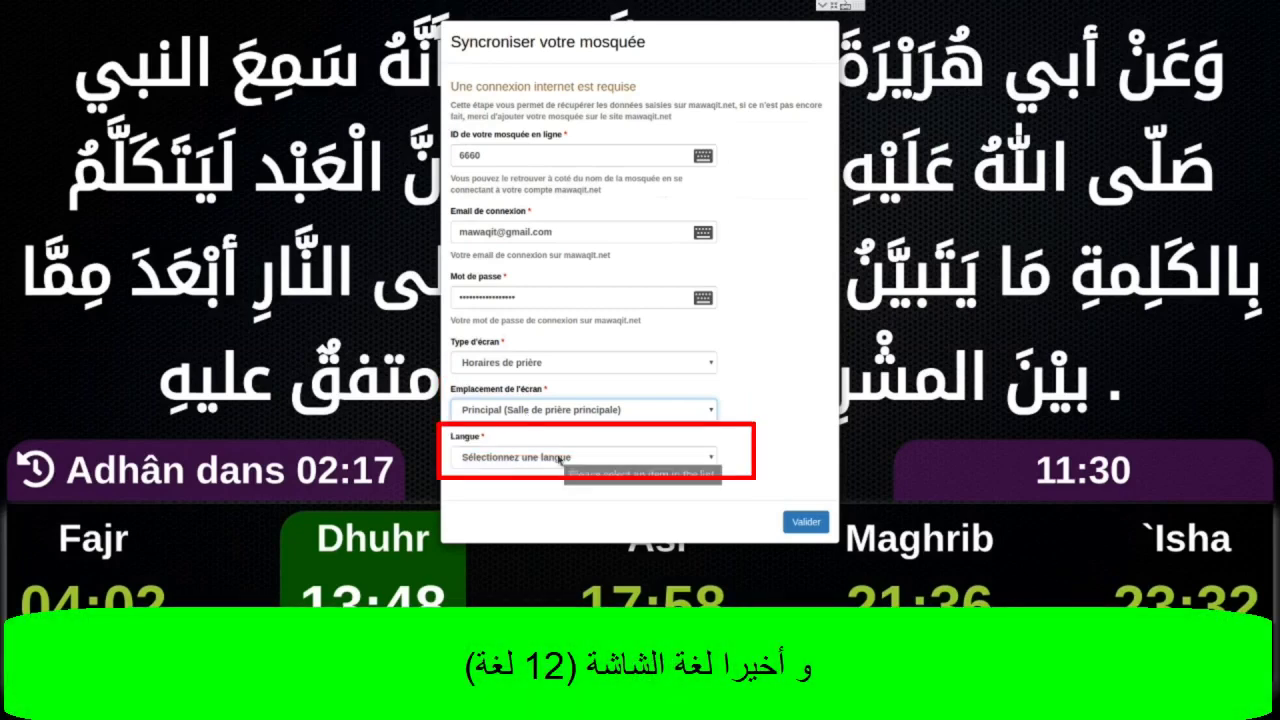
left_click(560, 458)
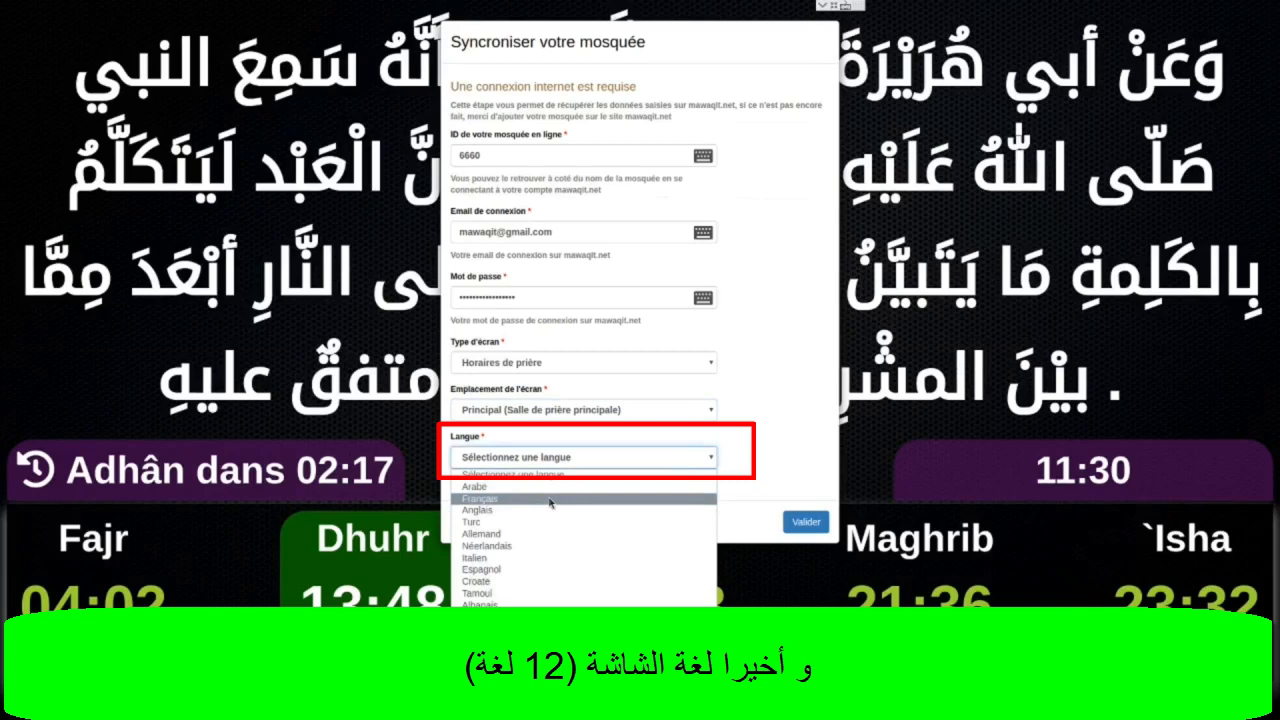
left_click(549, 499)
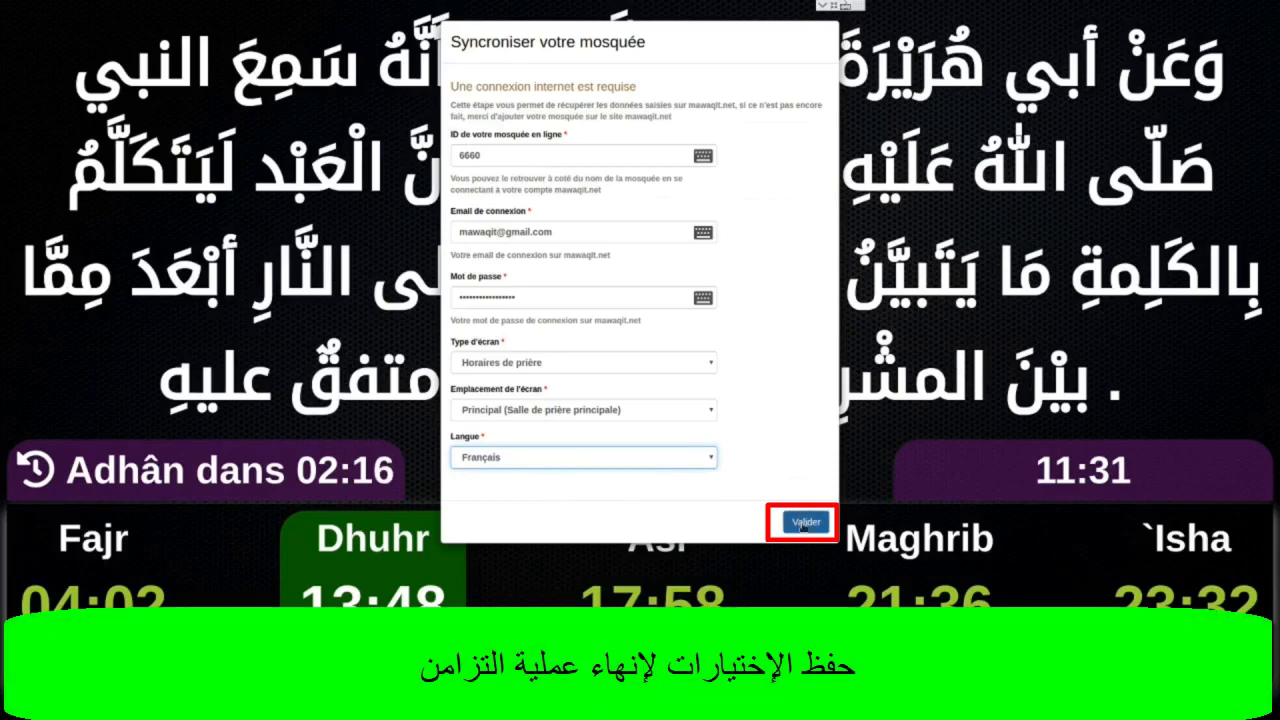
left_click(804, 525)
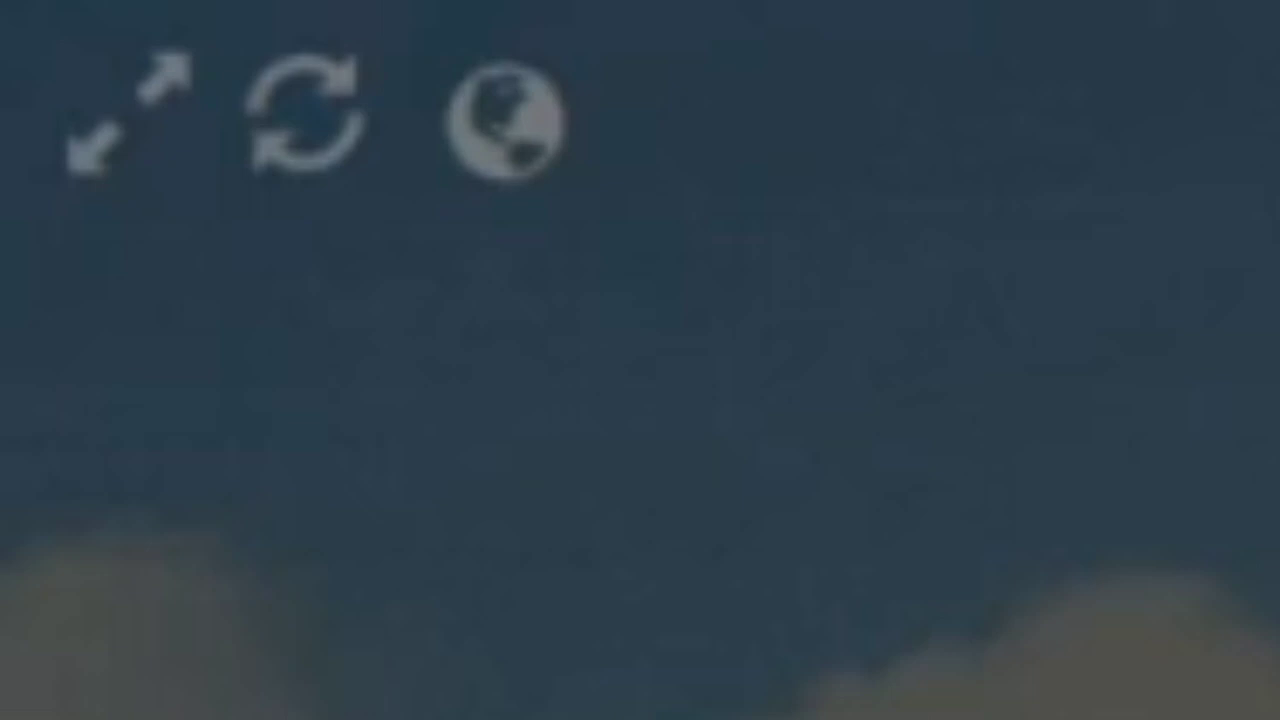
Resynchronise the display with the mosque data and open its language choices.
left_click(280, 160)
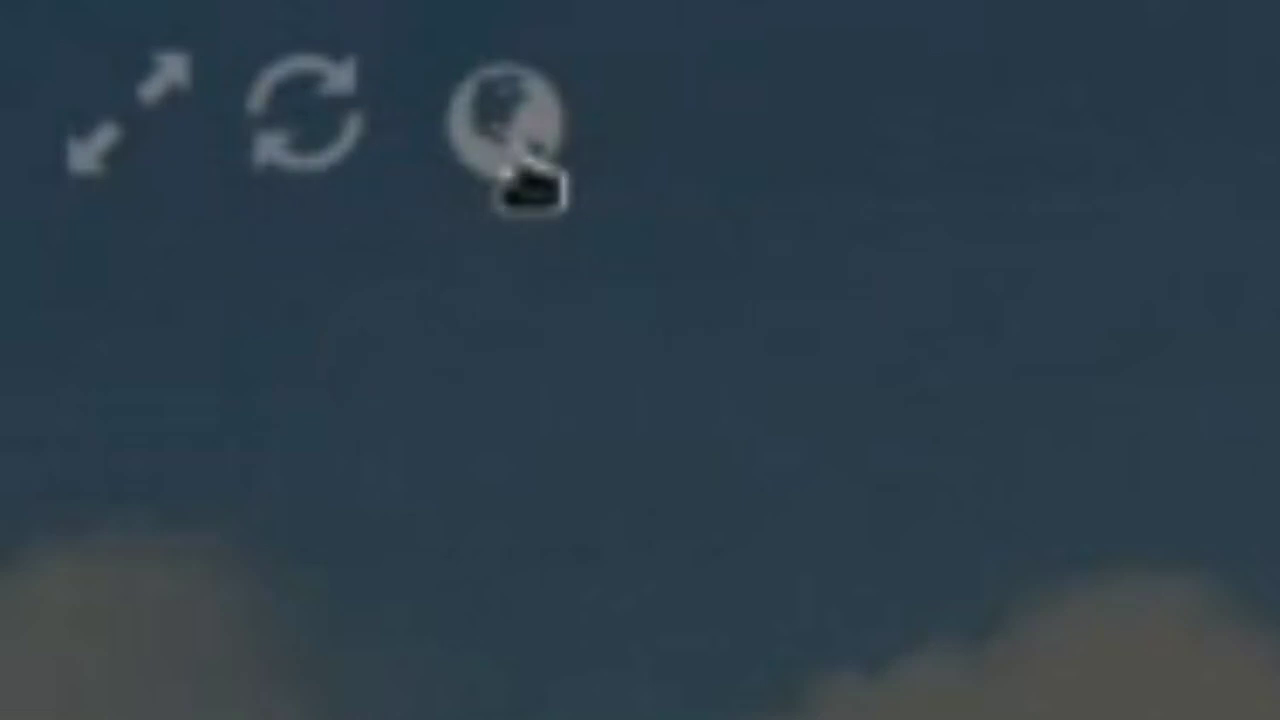
left_click(520, 175)
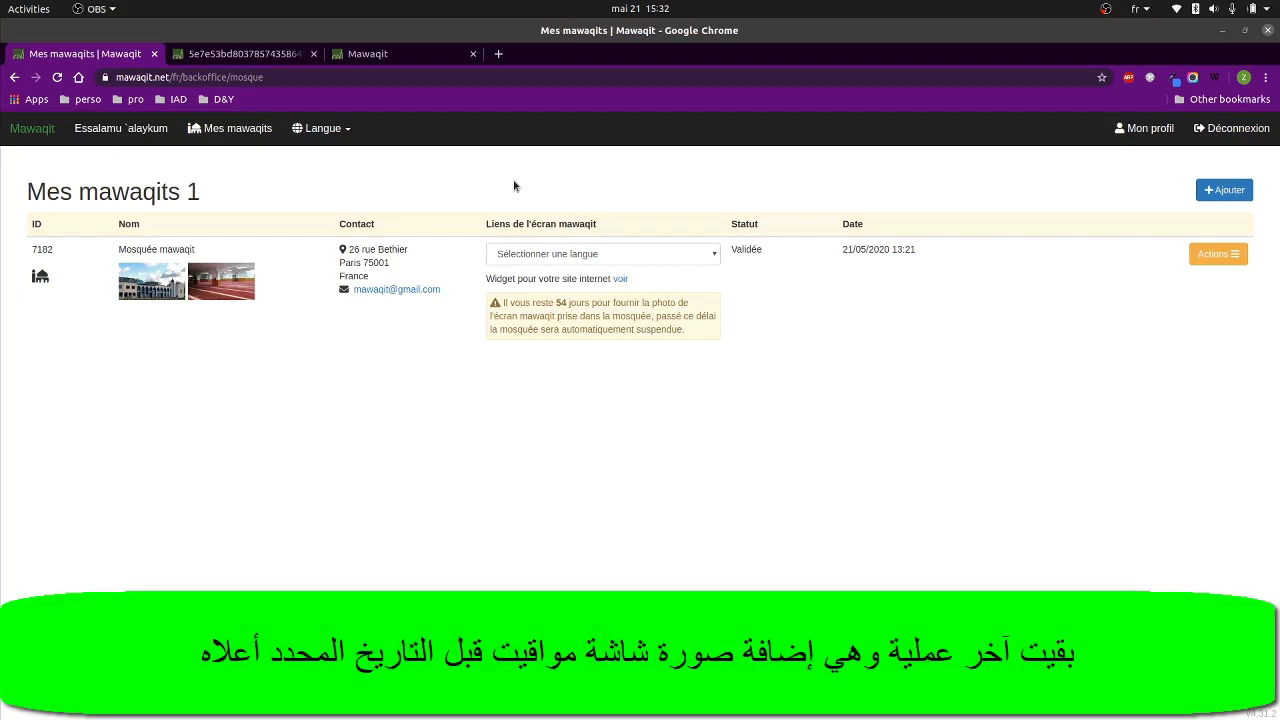
Highlight the notice giving 54 days to supply a screen photo, and open the mosque's Actions menu.
left_click(501, 304)
left_click_drag(501, 304, 689, 331)
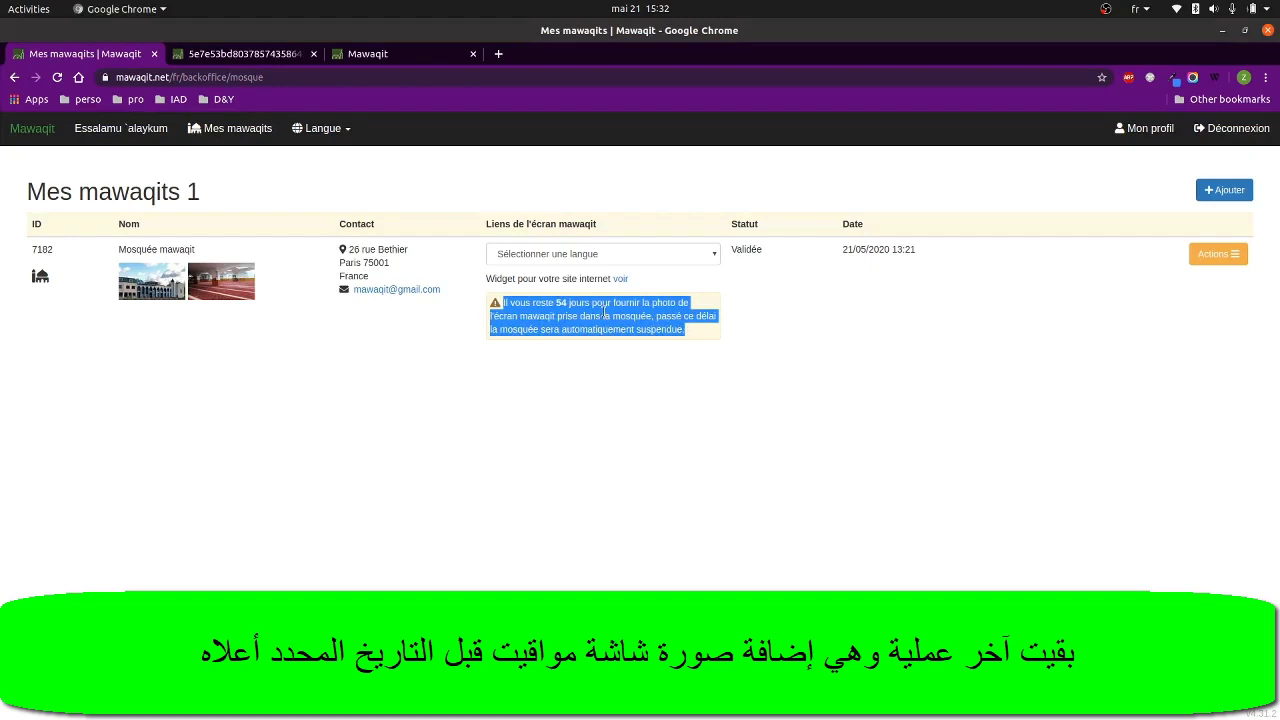
double_click(561, 303)
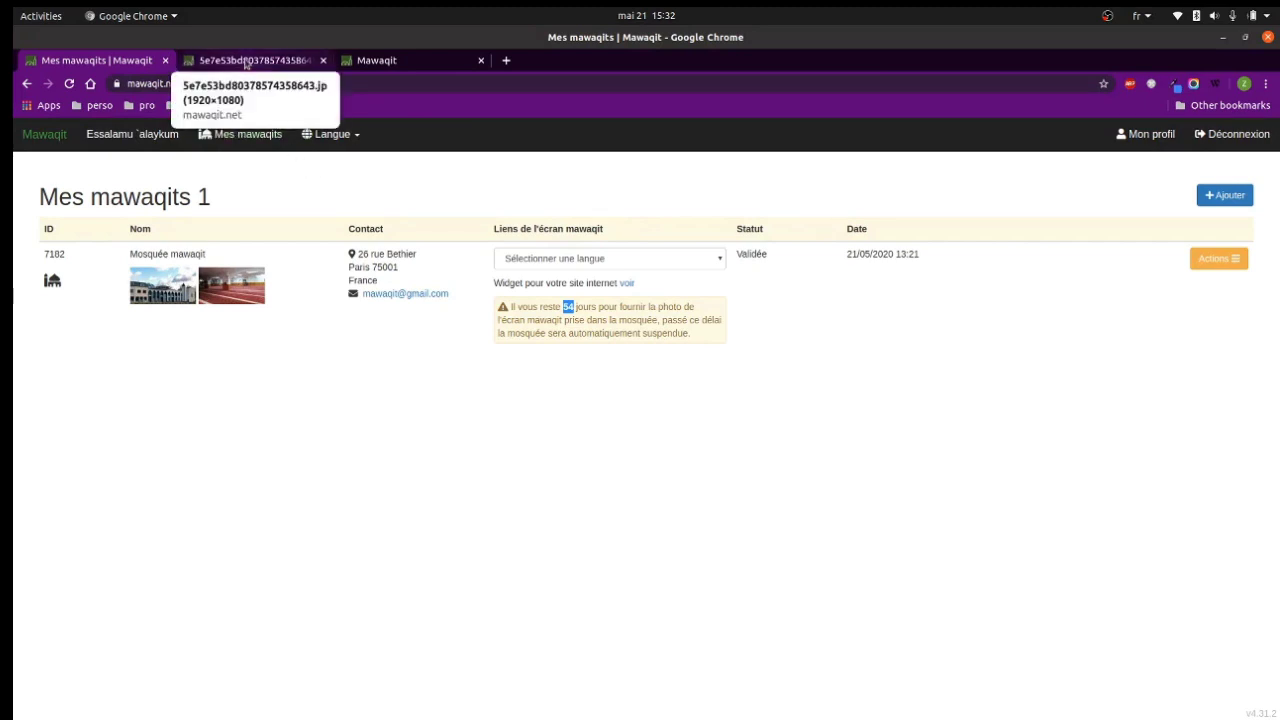
left_click(1045, 297)
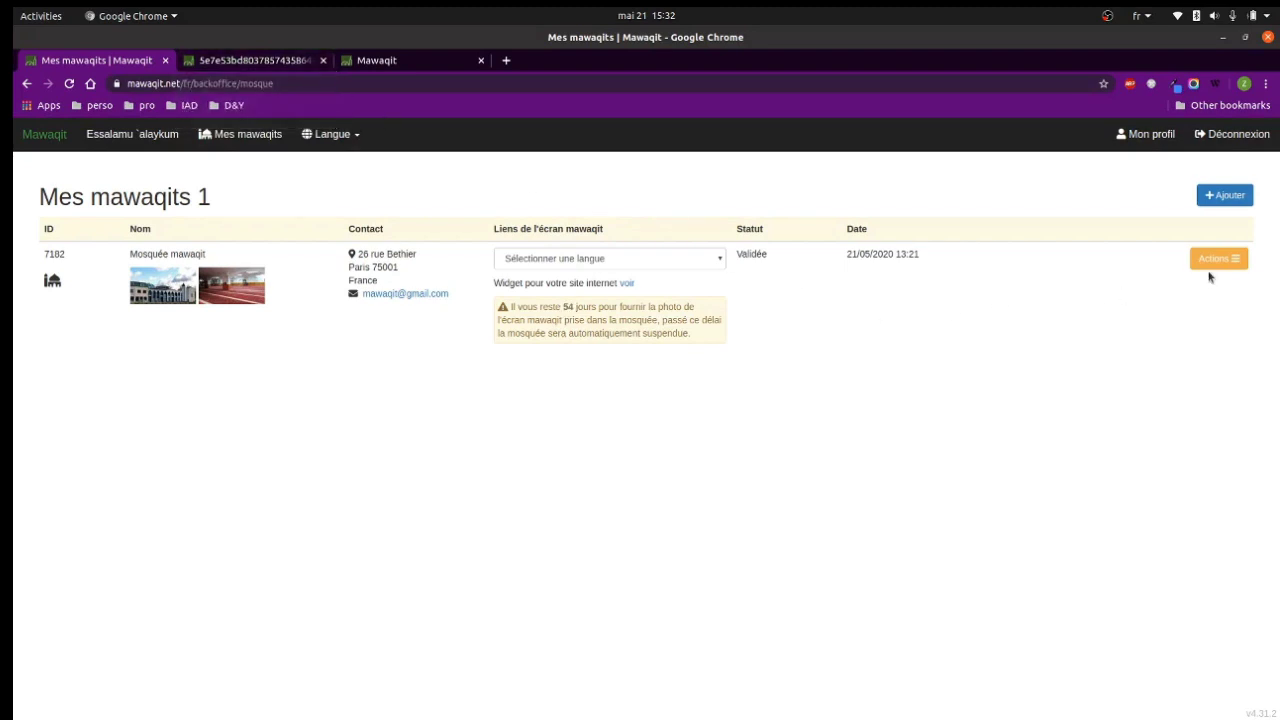
left_click(1212, 262)
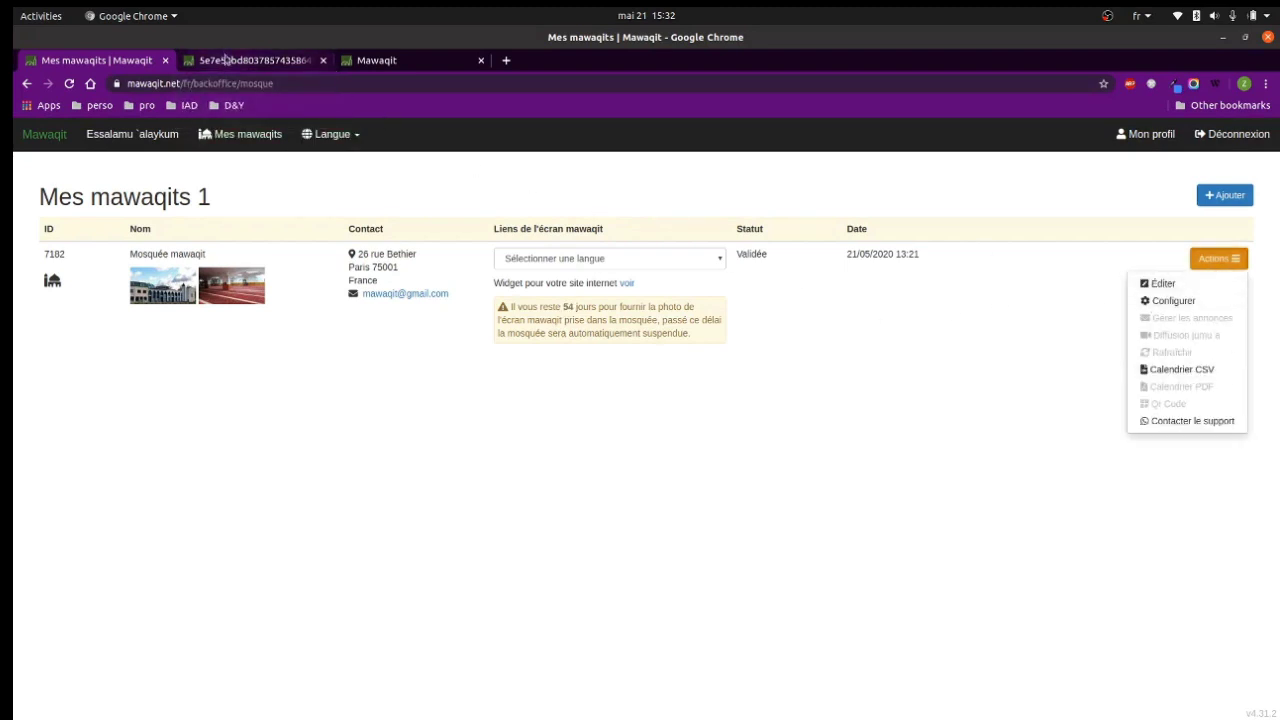
View the 1920×1080 sample screen photo at full size, then return to Mes mawaqits.
left_click(232, 62)
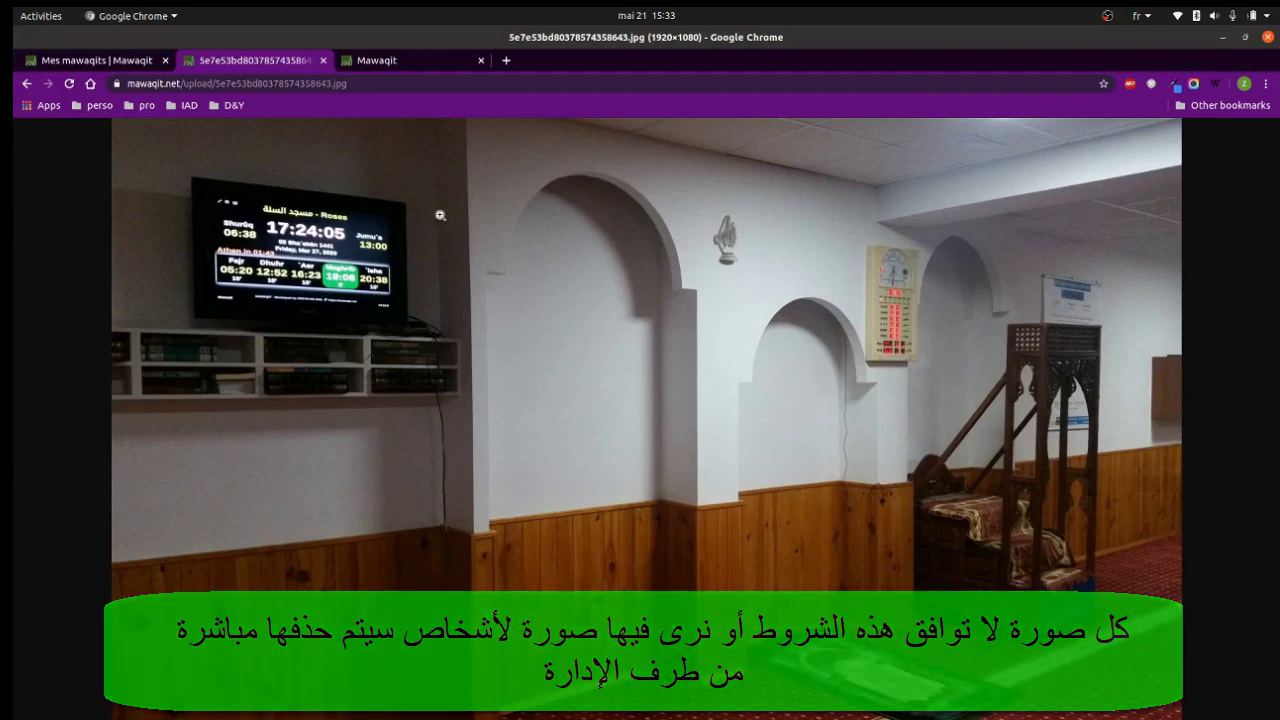
left_click(410, 166)
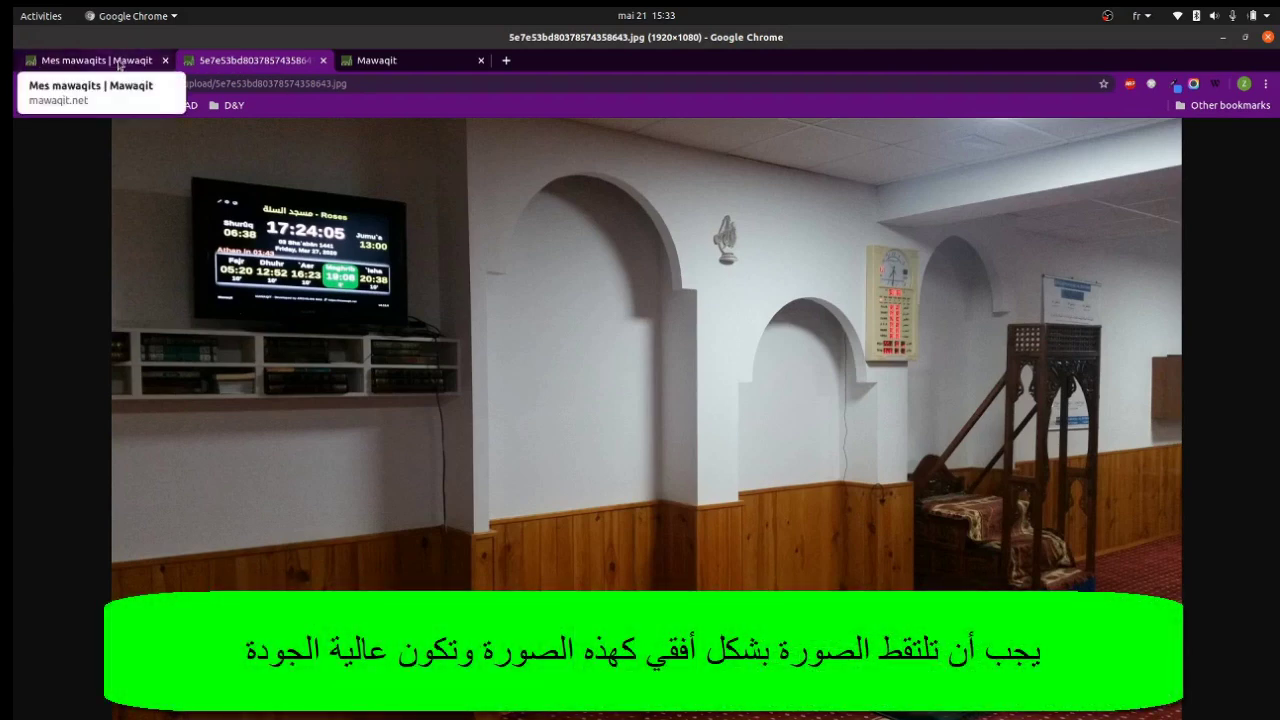
left_click(118, 64)
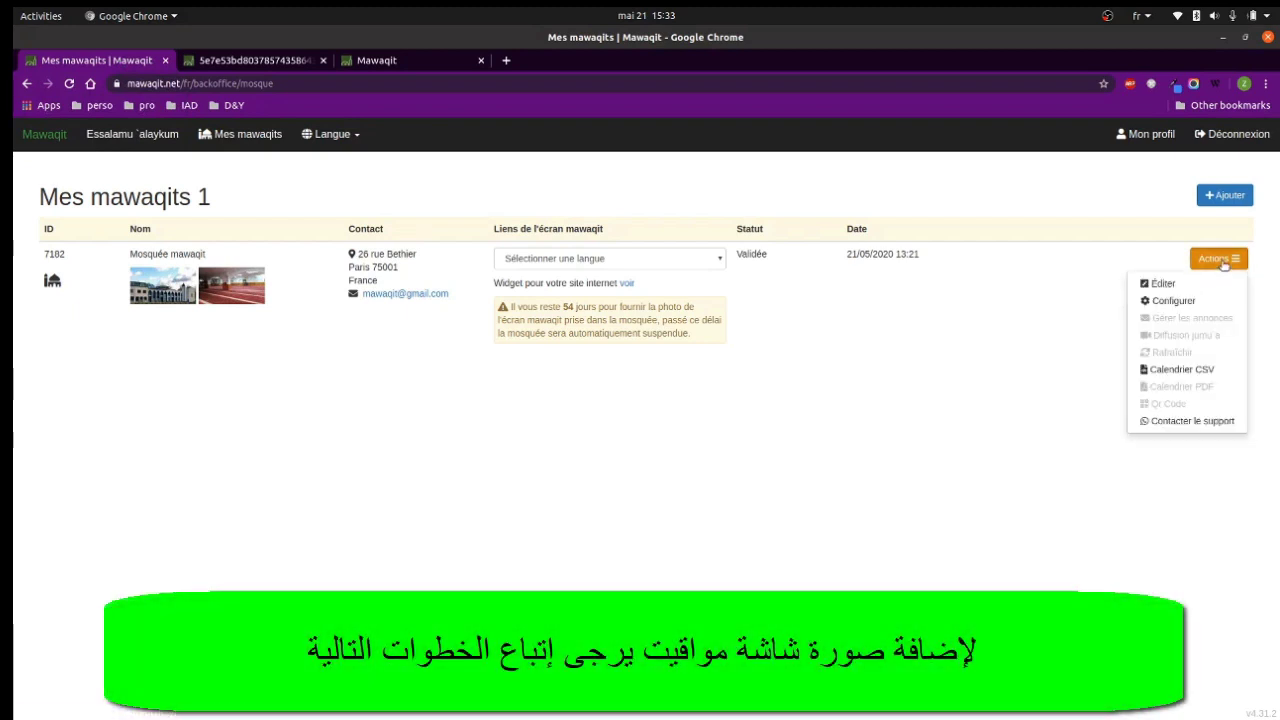
Upload 5e7e53bd80378574358643.jpg as the Photo de l'écran mawaqit in Éditer and click Sauvegarder.
left_click(1160, 283)
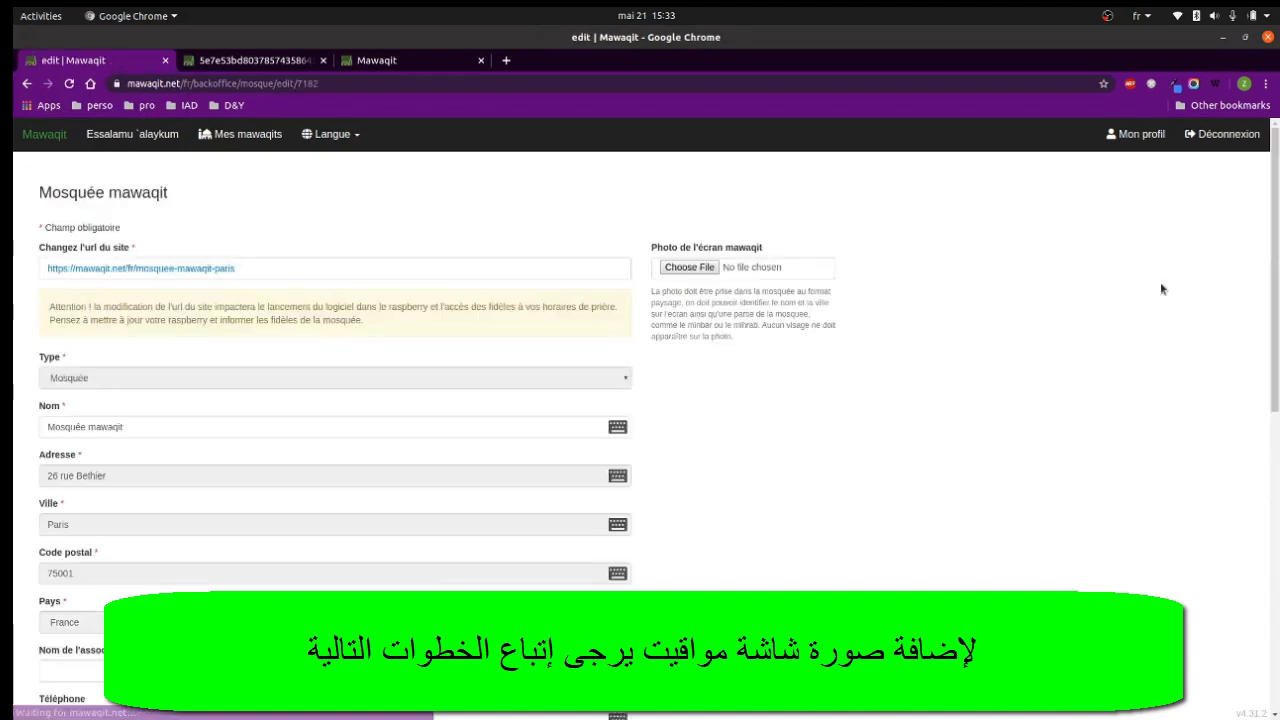
left_click(690, 268)
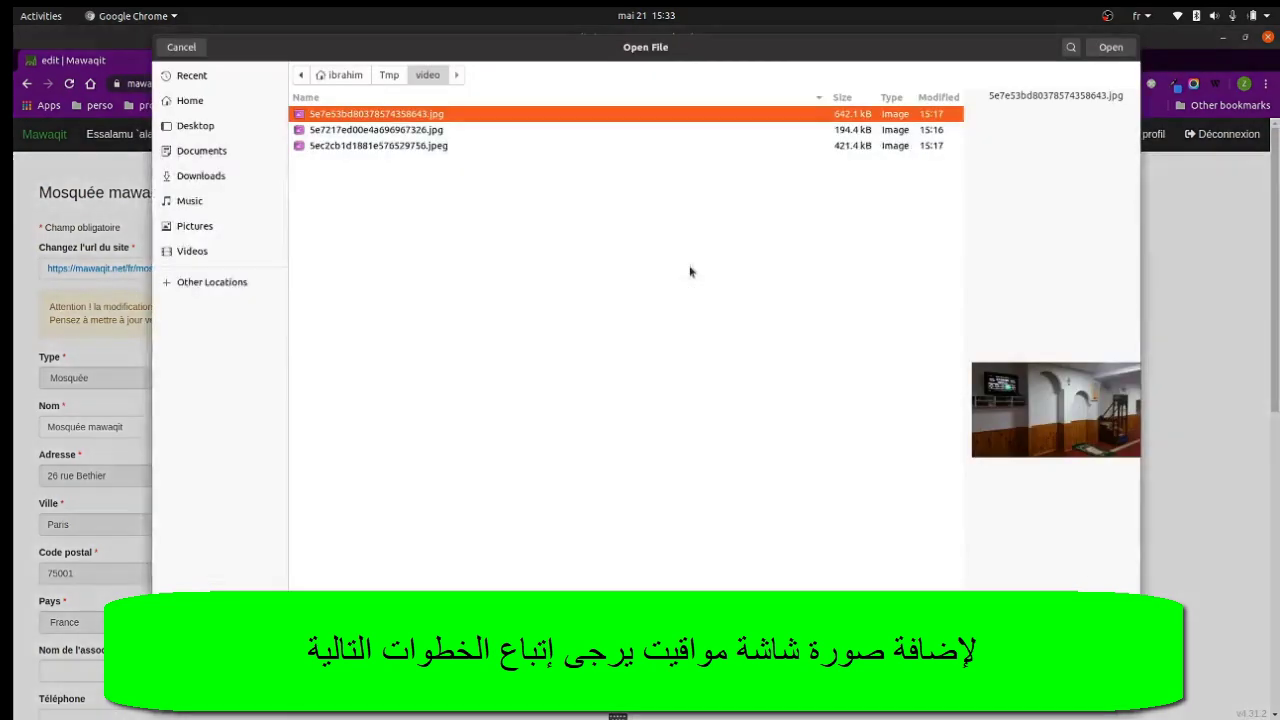
key("Return")
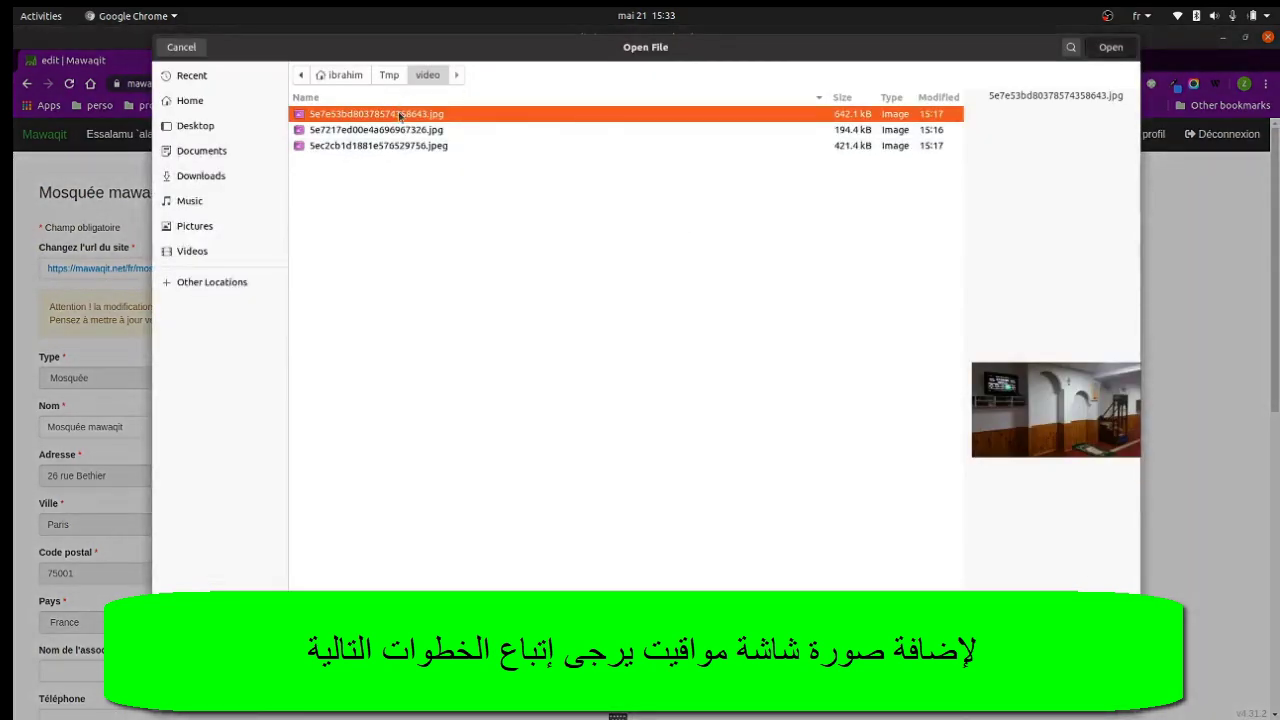
scroll(467, 318, "down", 10)
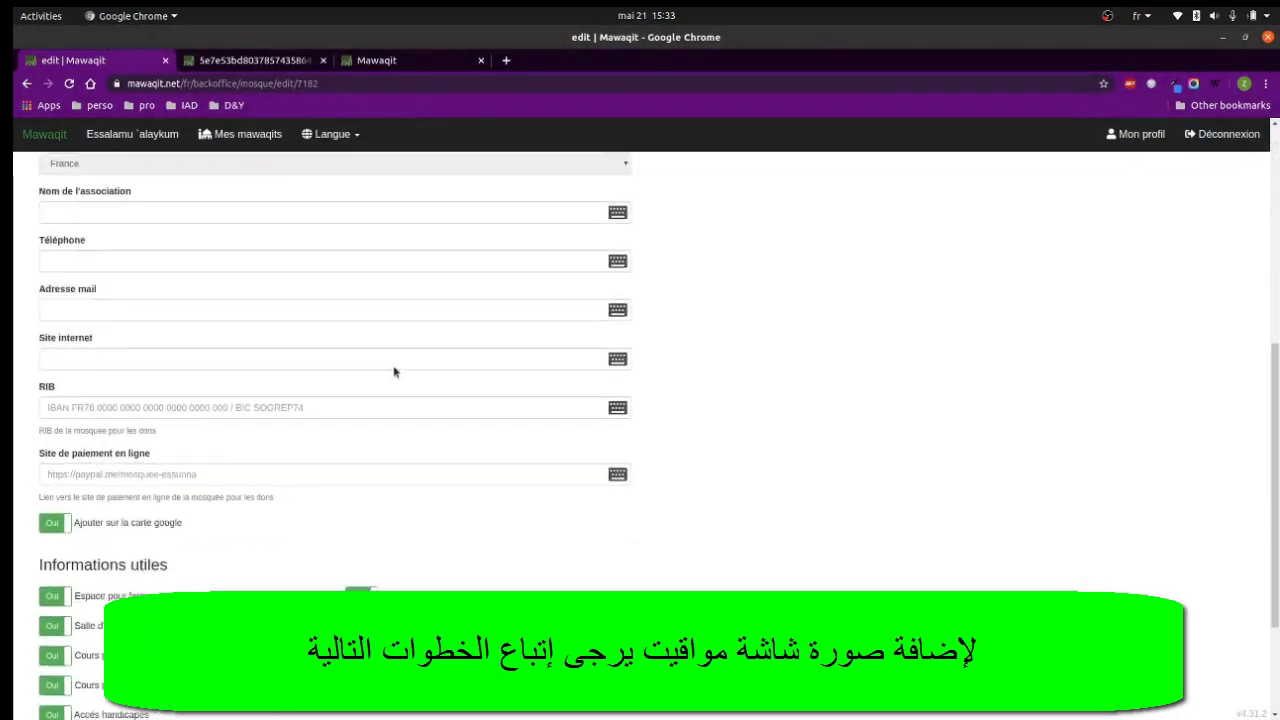
left_click(96, 661)
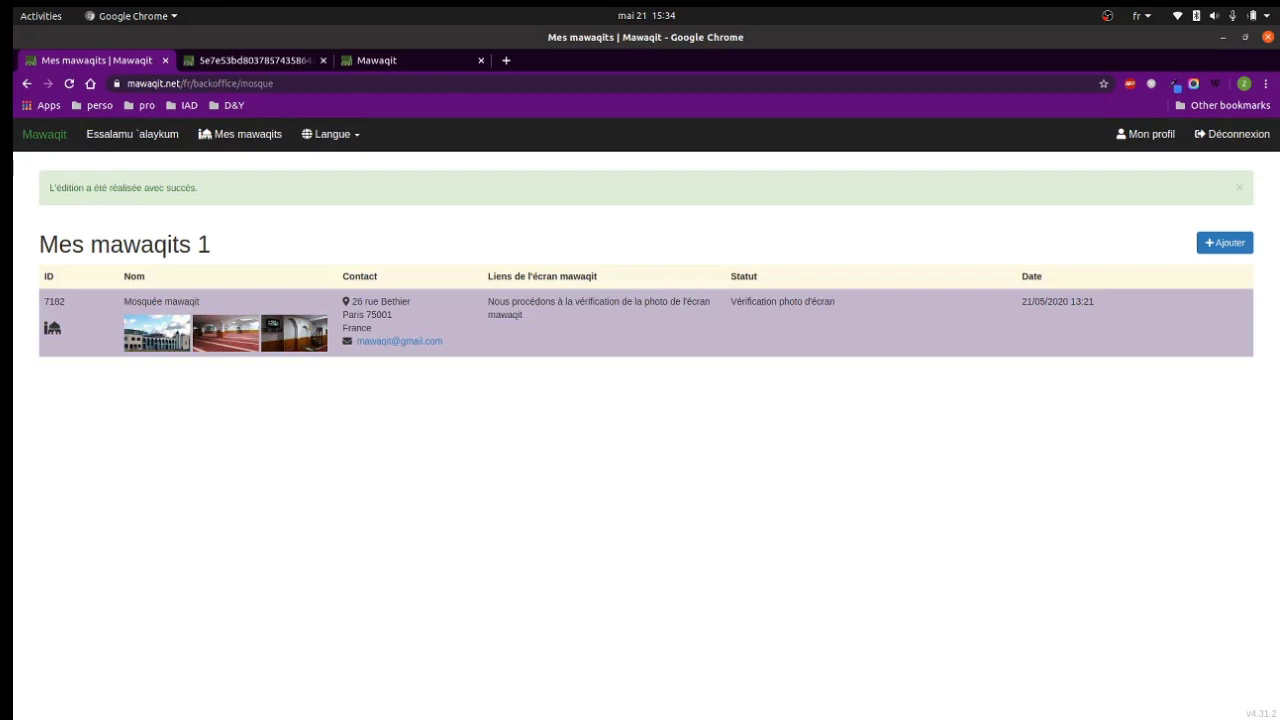
Reload the Mes mawaqits page to show the 'Vérification photo d'écran' status.
right_click(632, 244)
left_click(692, 285)
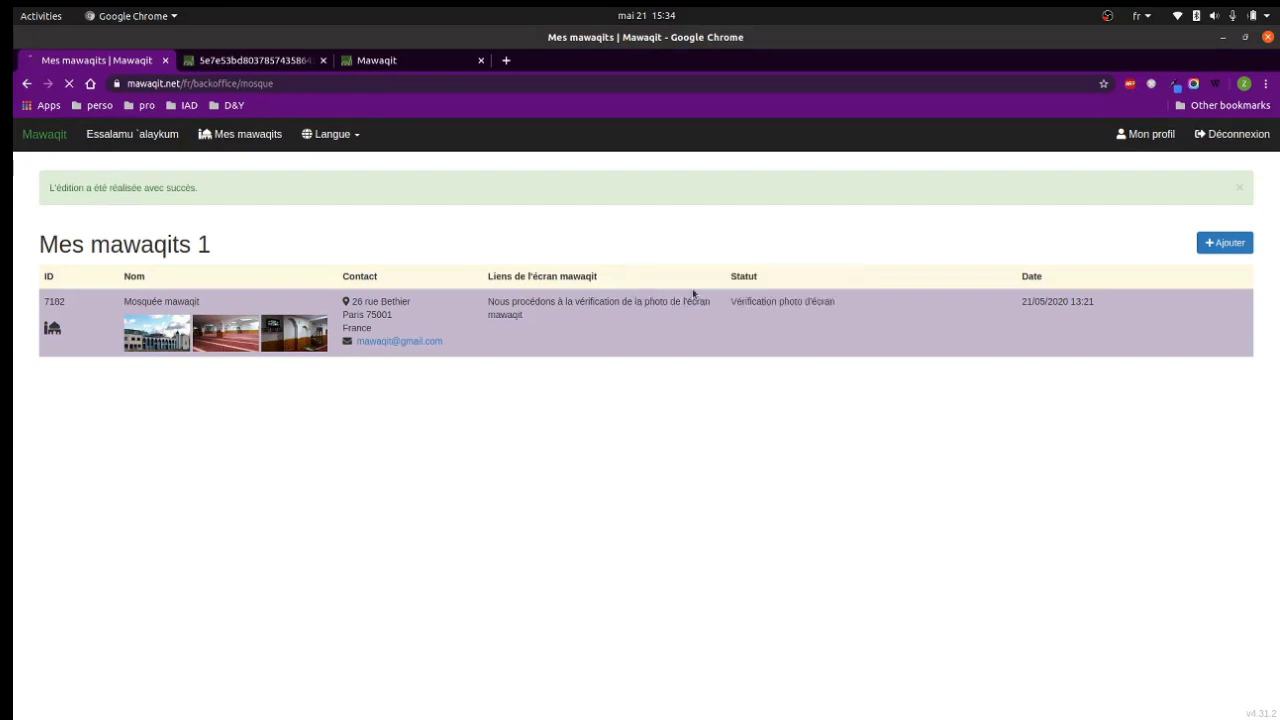